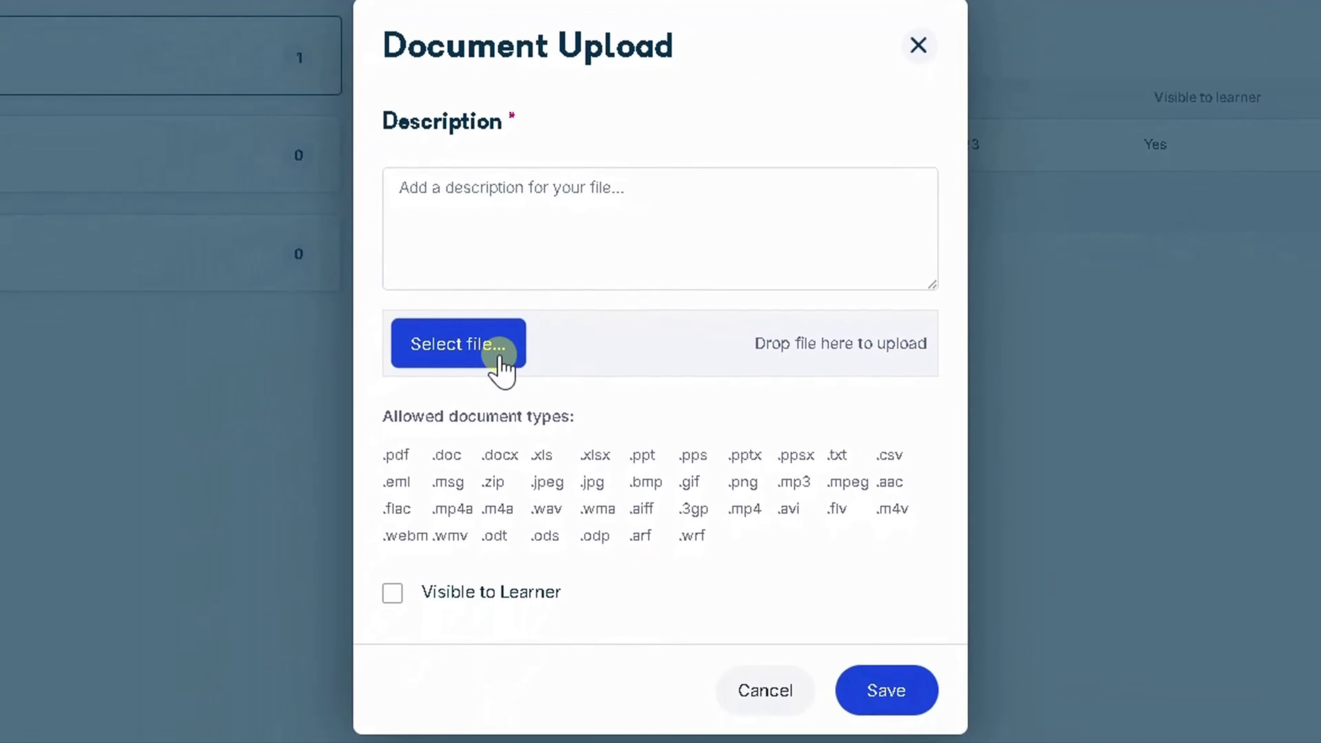
Try to attach "The Biggest AI Tool Directory On The Internet.mp4" to the document upload.
{"action": "left_click", "coordinate": [497, 356]}
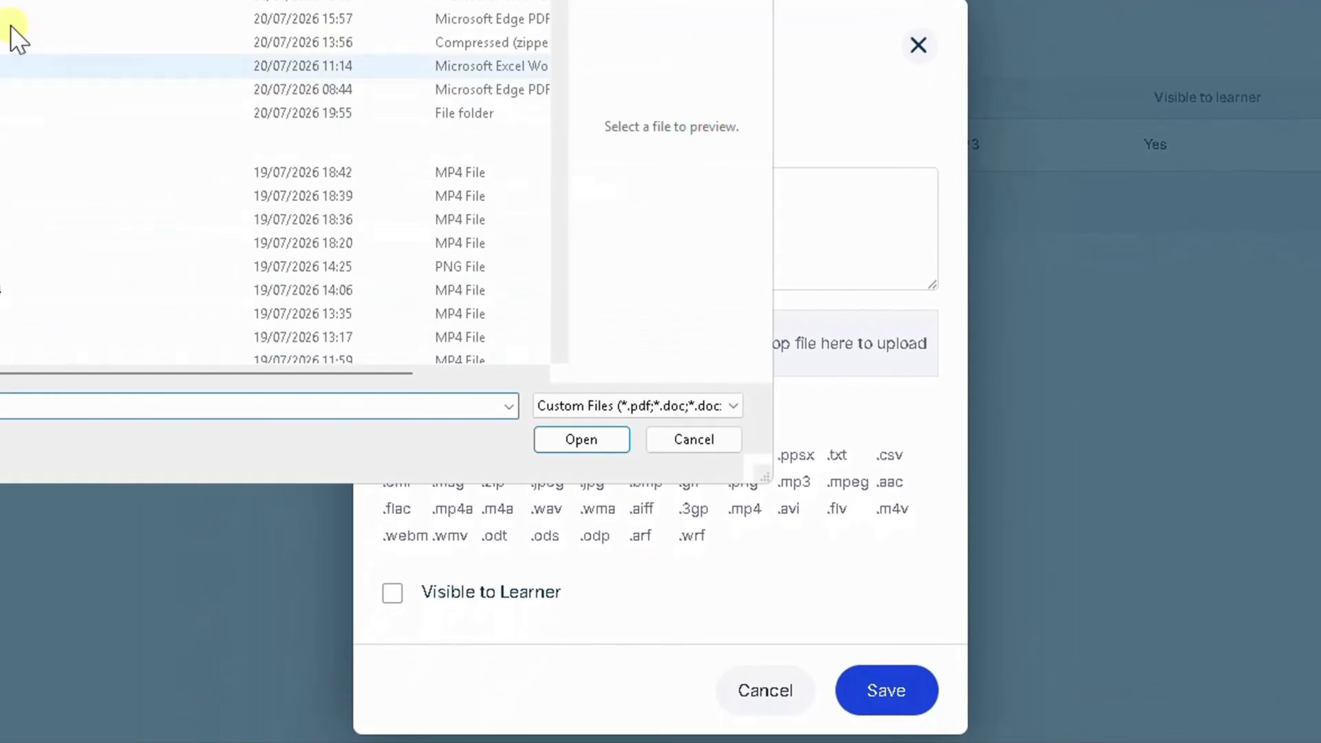
{"action": "left_click", "coordinate": [10, 290]}
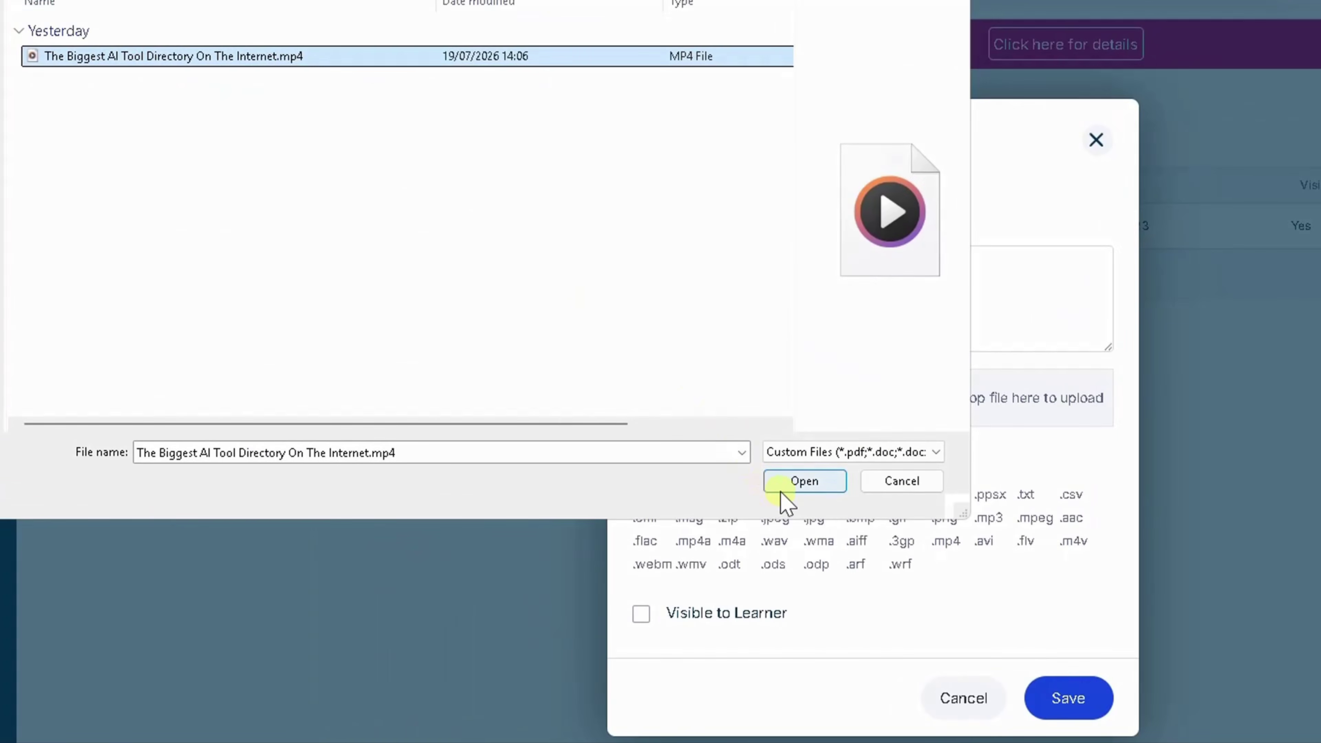
{"action": "left_click", "coordinate": [781, 489]}
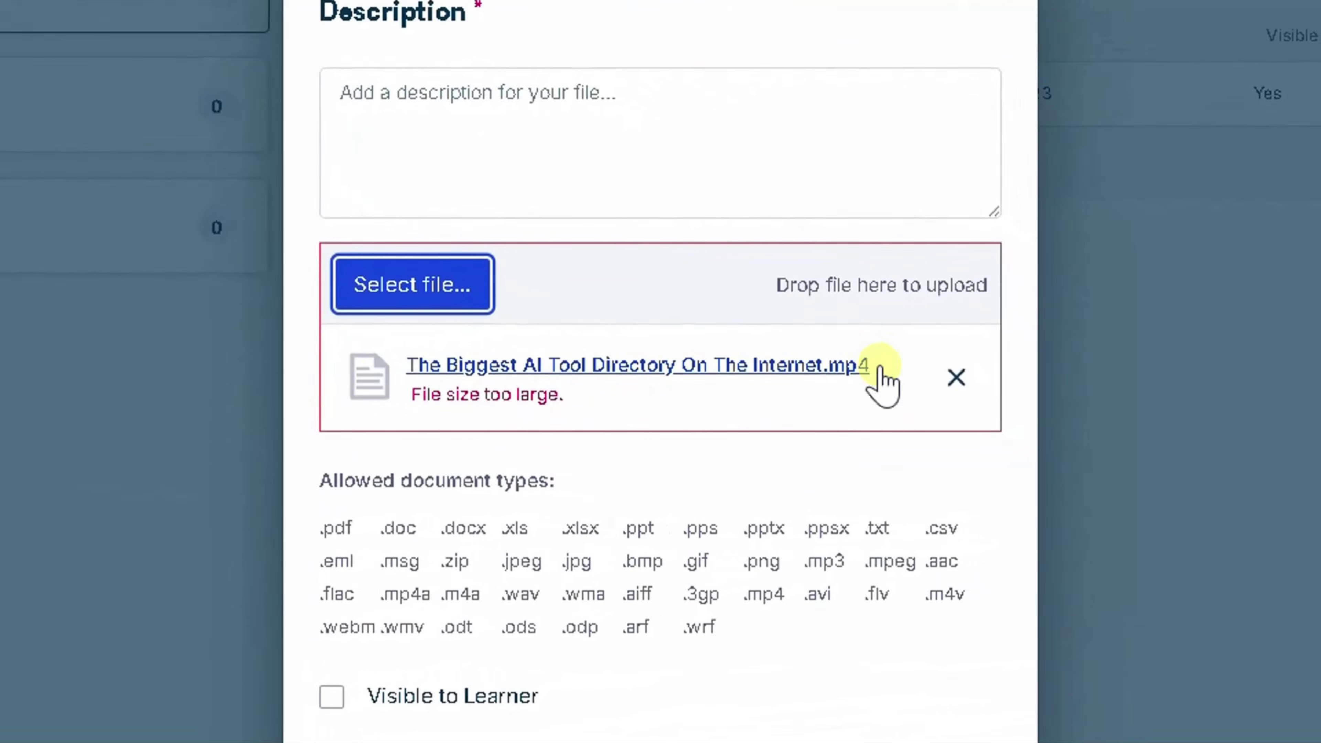
{"action": "left_click_drag", "start_coordinate": [442, 398], "coordinate": [565, 394]}
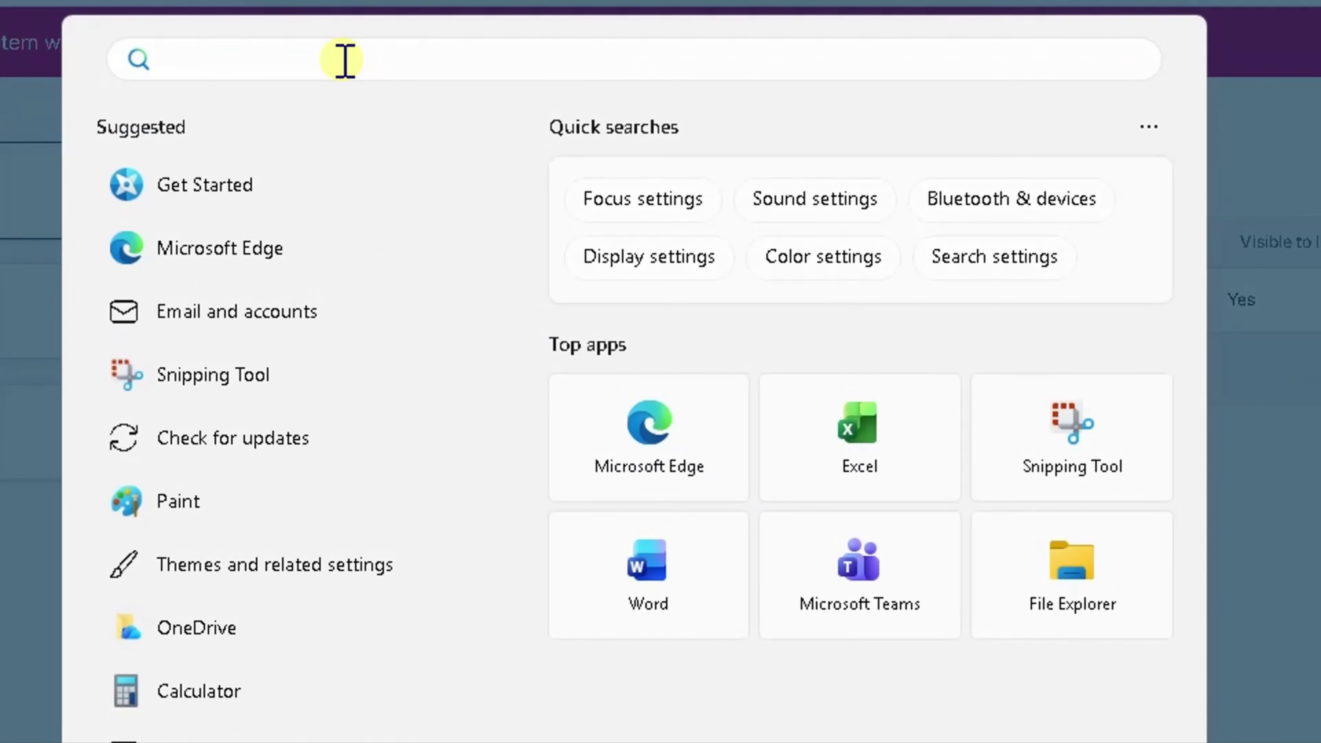
Open the Microsoft Store and search it for "video convertor".
{"action": "type", "text": "store"}
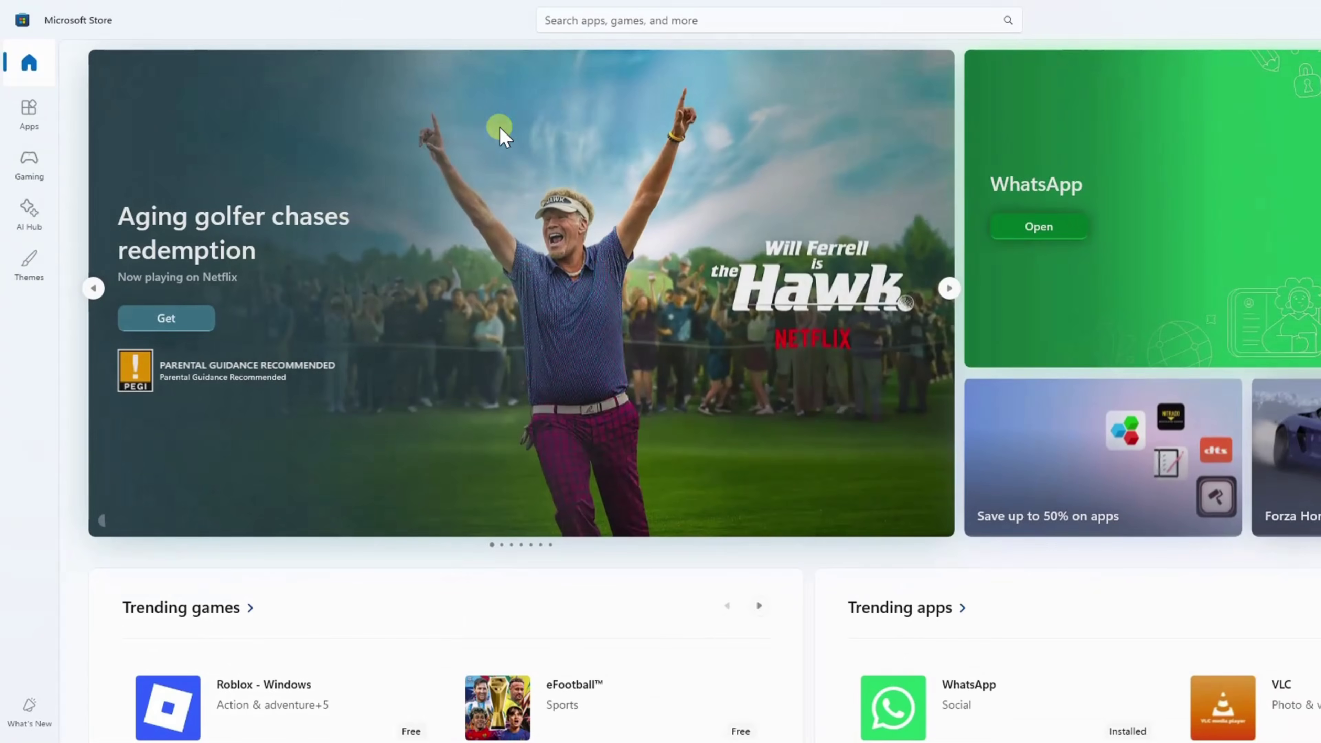
{"action": "left_click", "coordinate": [622, 20]}
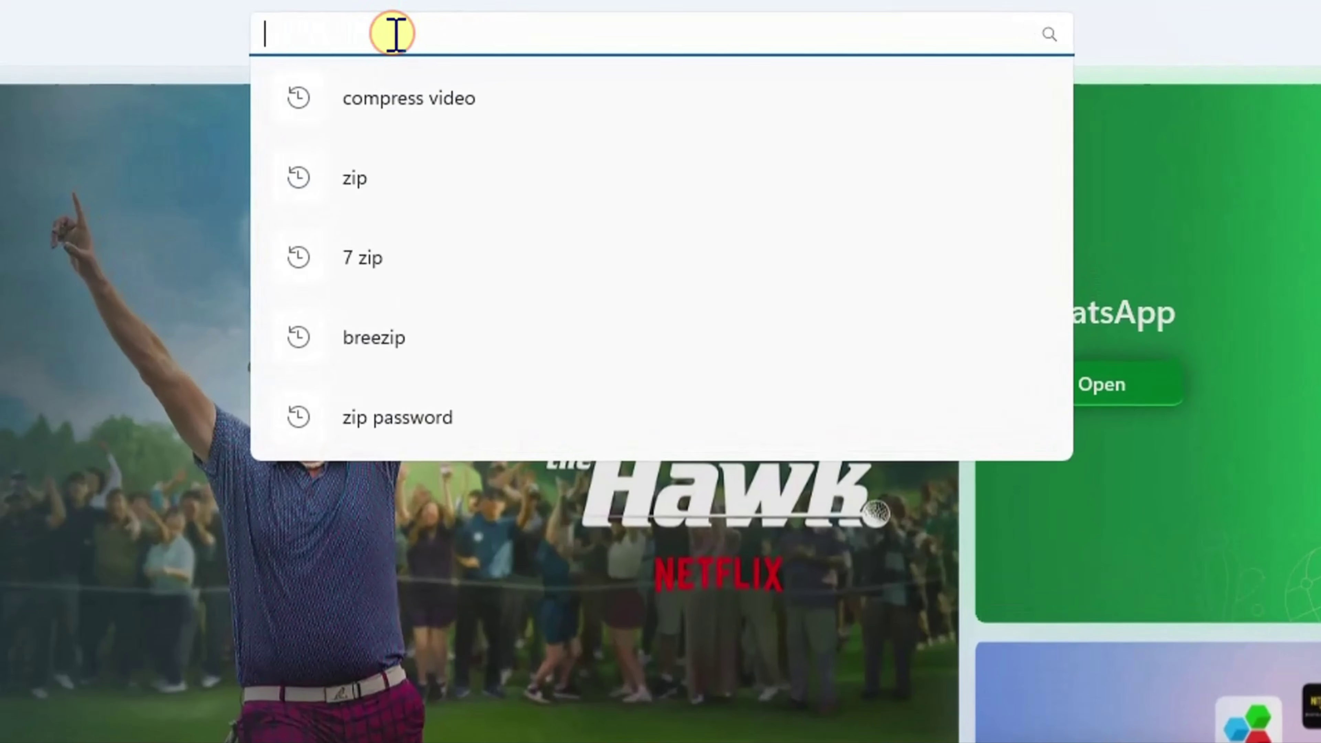
{"action": "type", "text": "vide"}
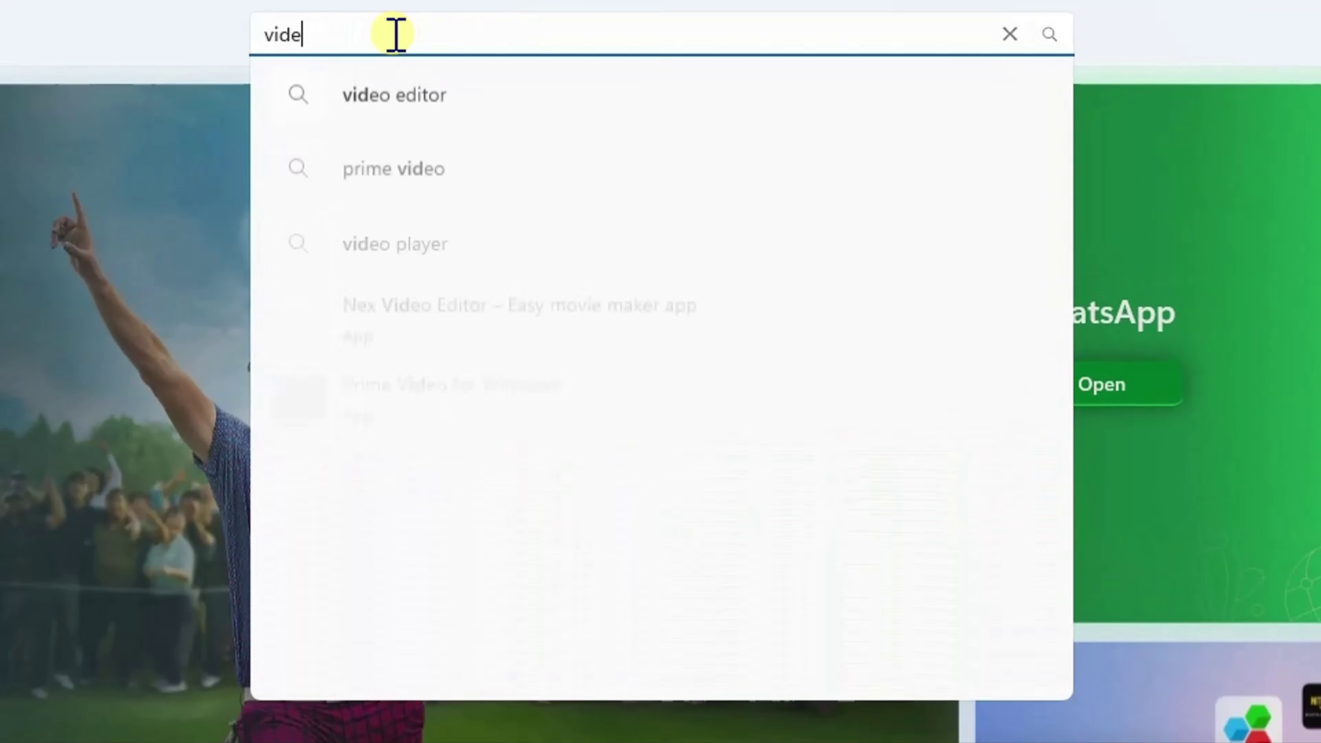
{"action": "type", "text": "o conve"}
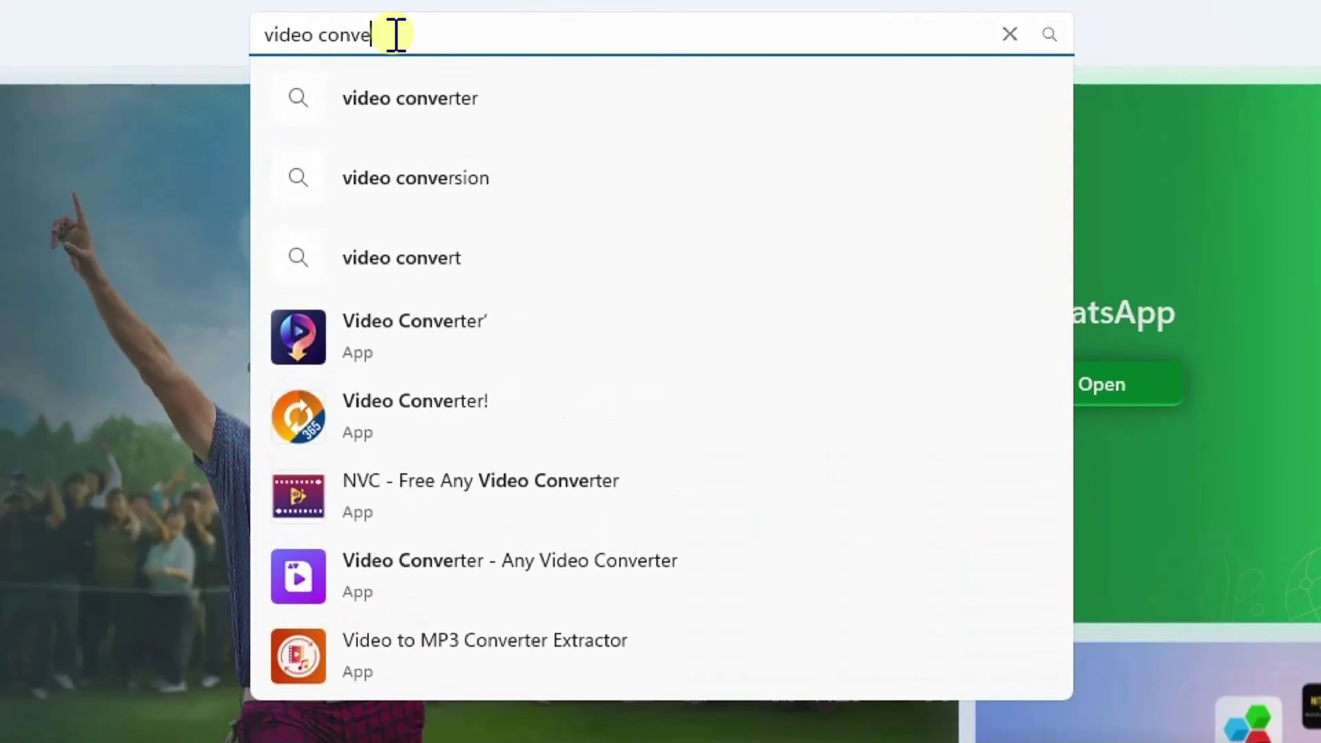
{"action": "type", "text": "rtor"}
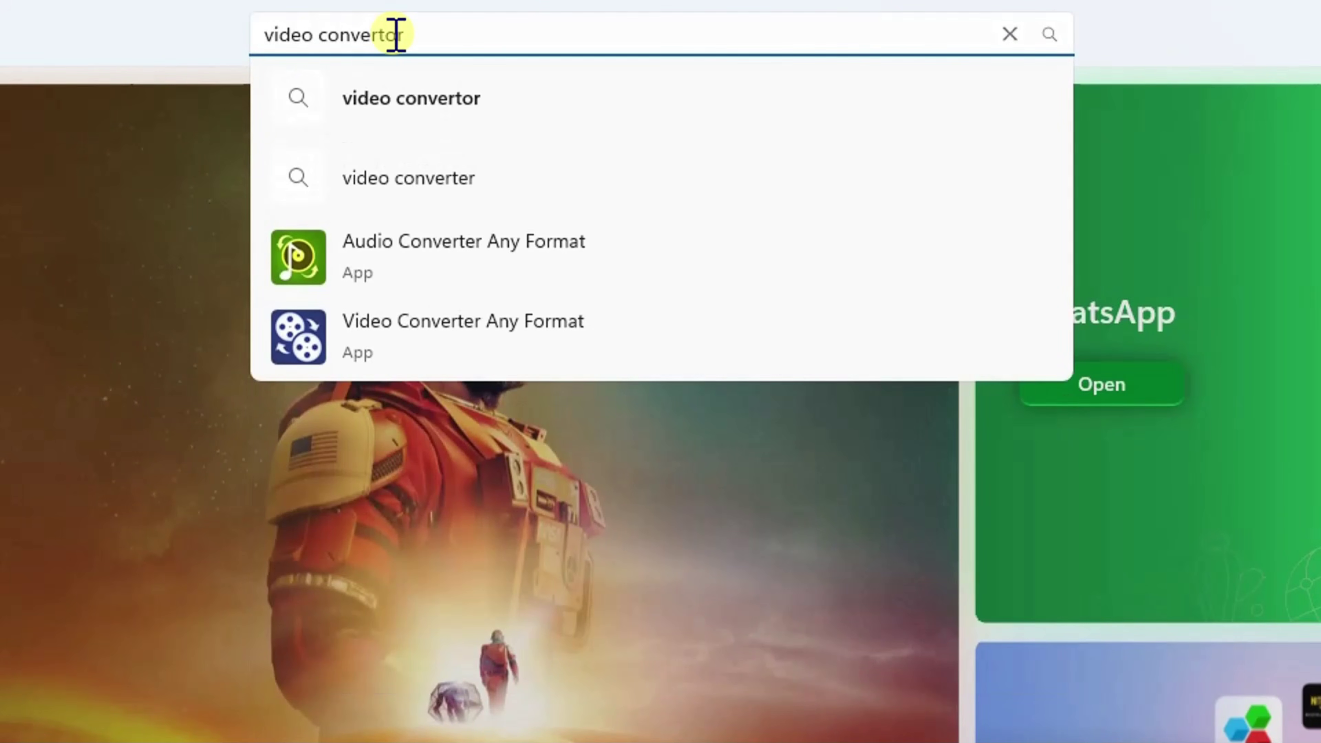
{"action": "key", "text": "Return"}
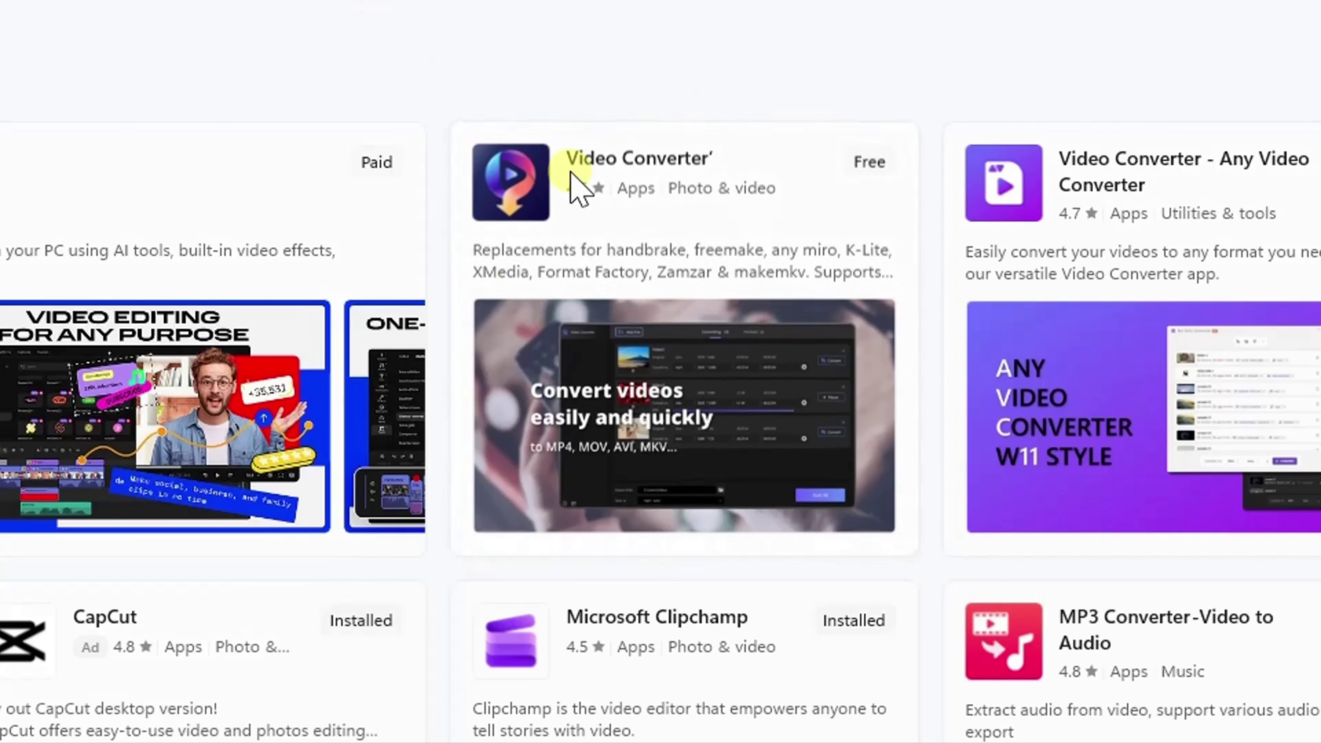
Install the free Video Converter' app from the search results.
{"action": "mouse_move", "coordinate": [604, 172]}
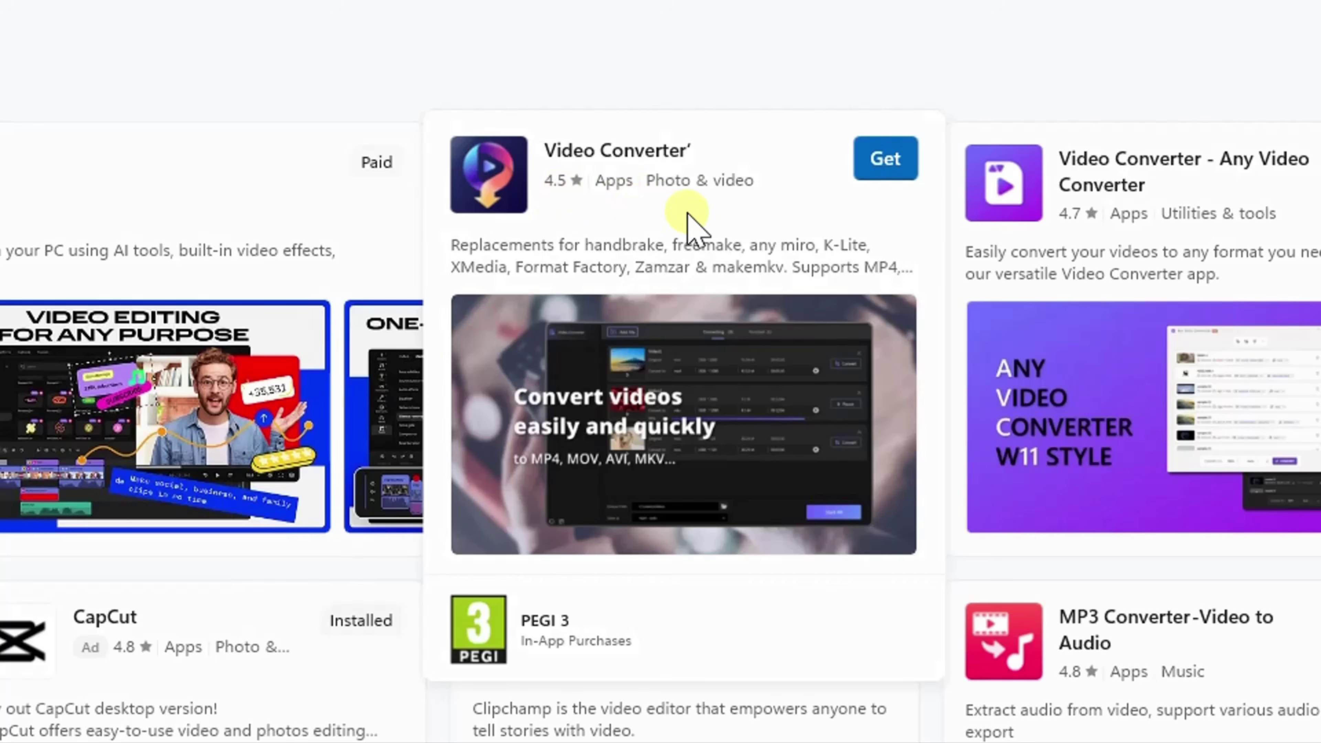
{"action": "left_click", "coordinate": [876, 161]}
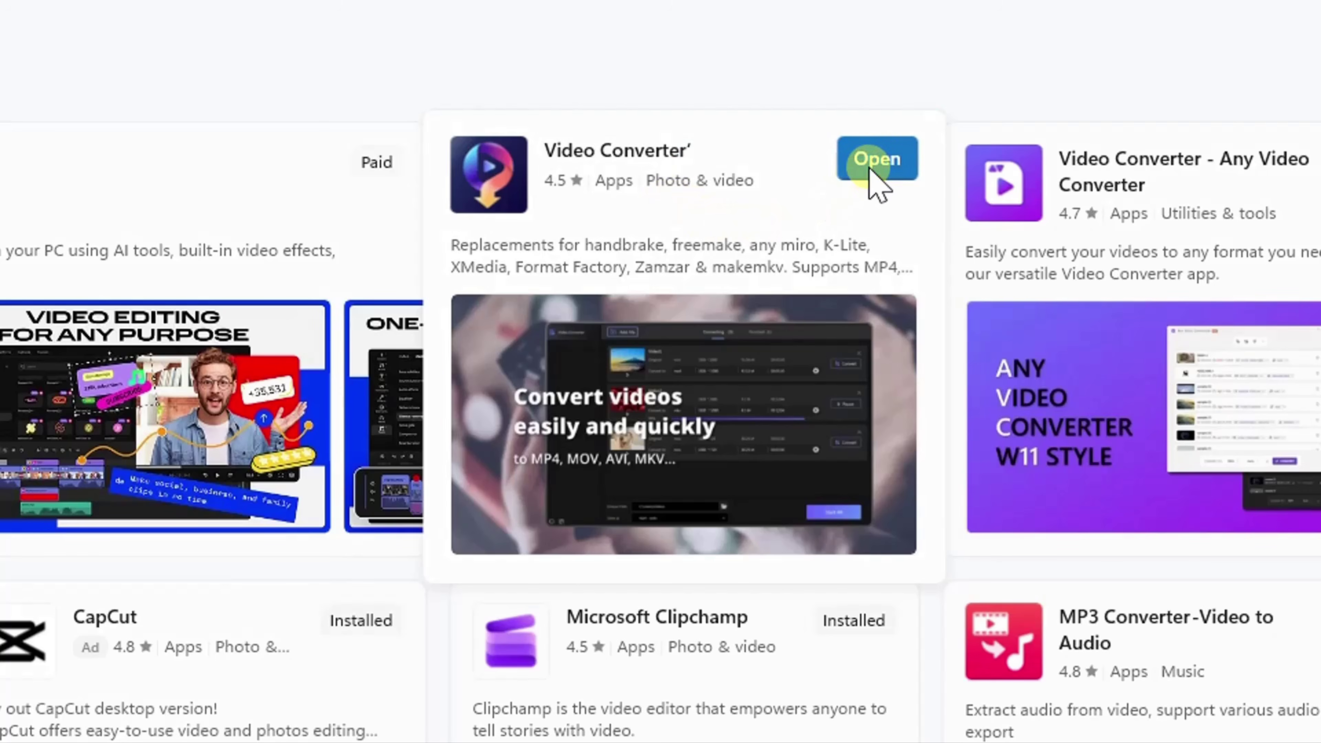
Switch to the Duo Video Converter app, maximize its window and dismiss the Premium offer.
{"action": "scroll", "coordinate": [811, 374], "scroll_direction": "down", "scroll_amount": 5}
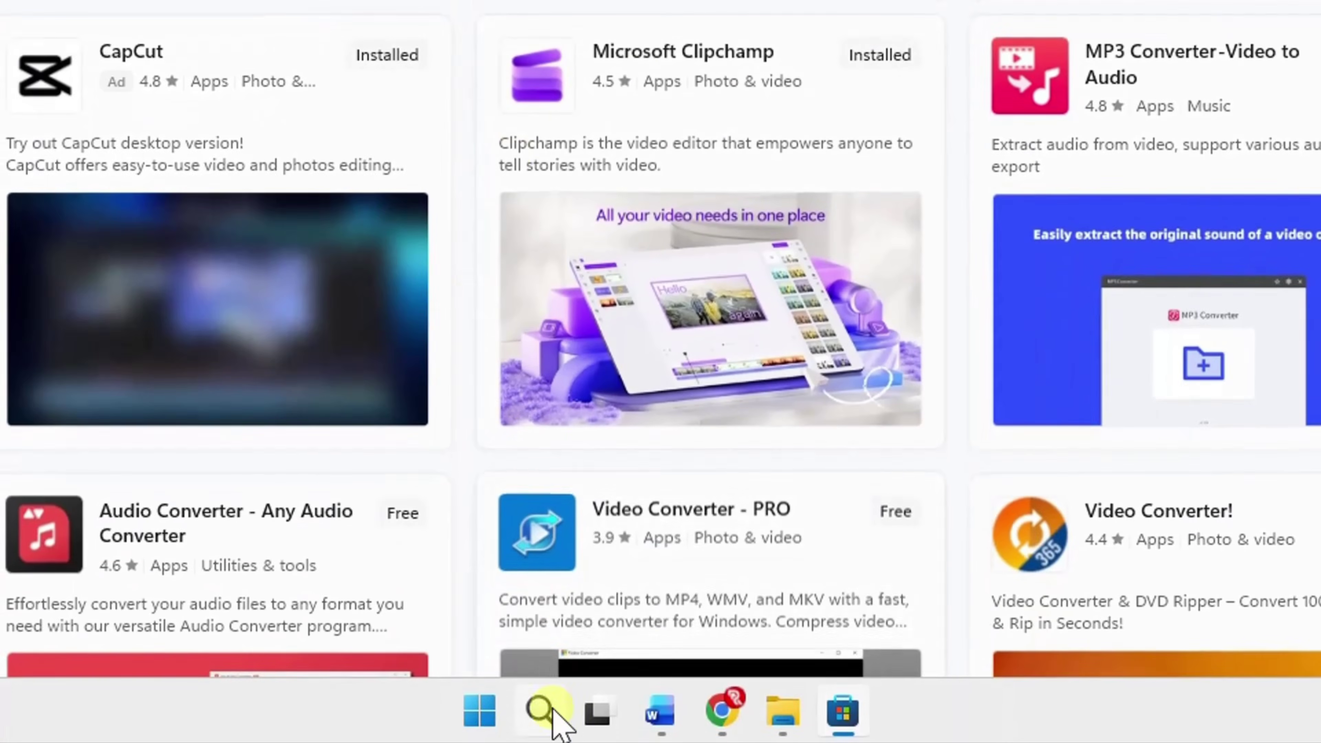
{"action": "left_click", "coordinate": [552, 712]}
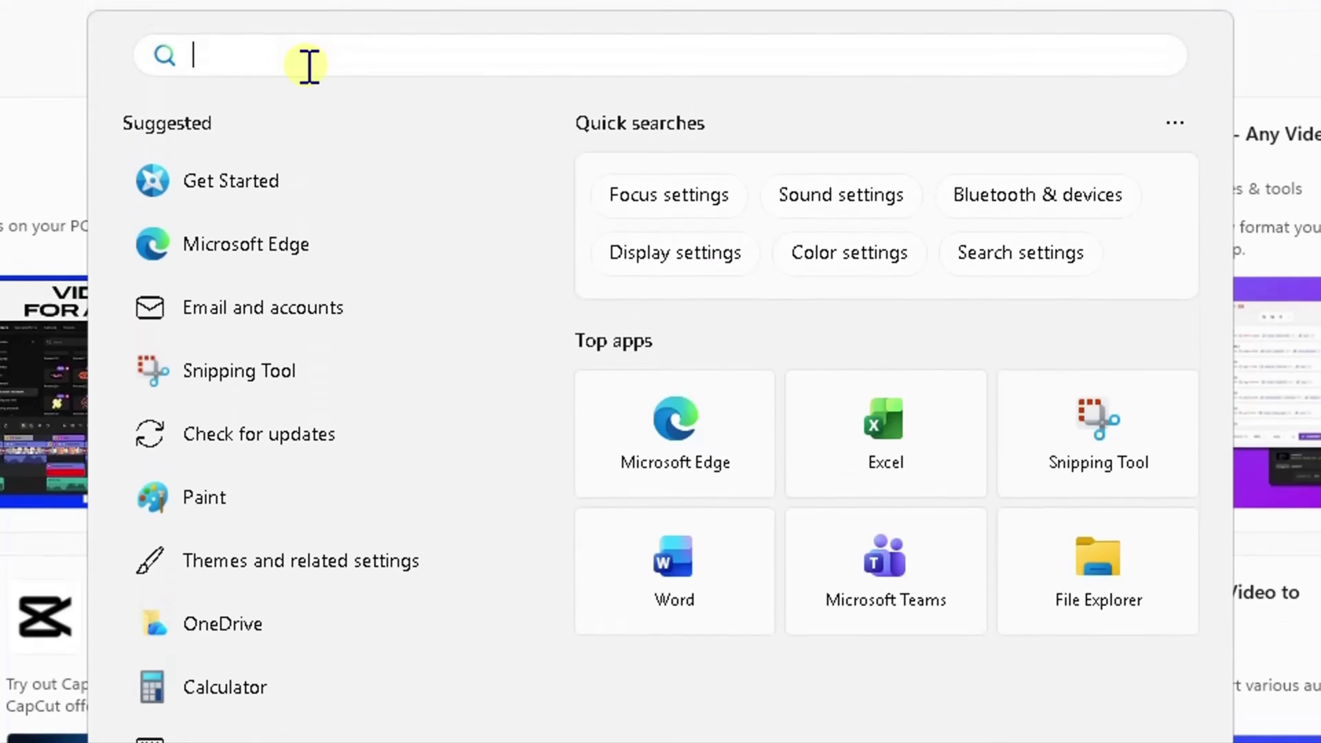
{"action": "type", "text": "video"}
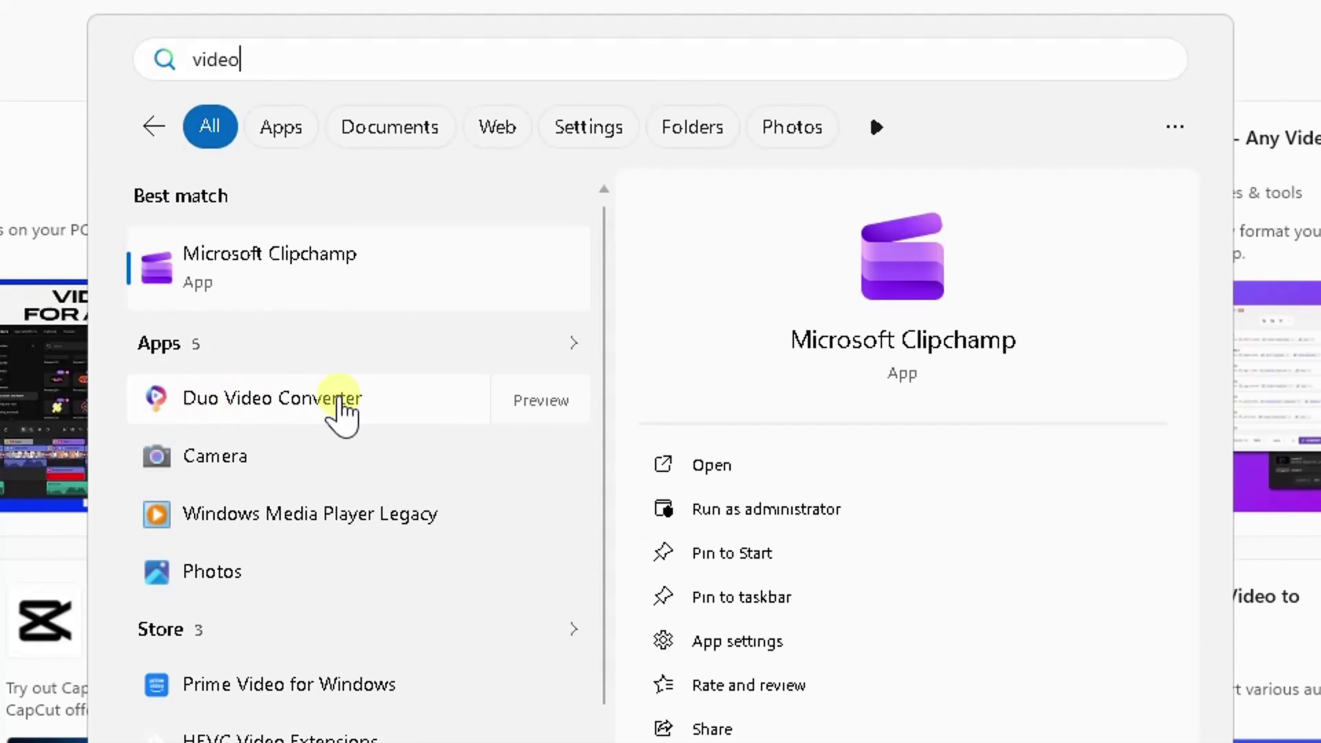
{"action": "left_click", "coordinate": [341, 411]}
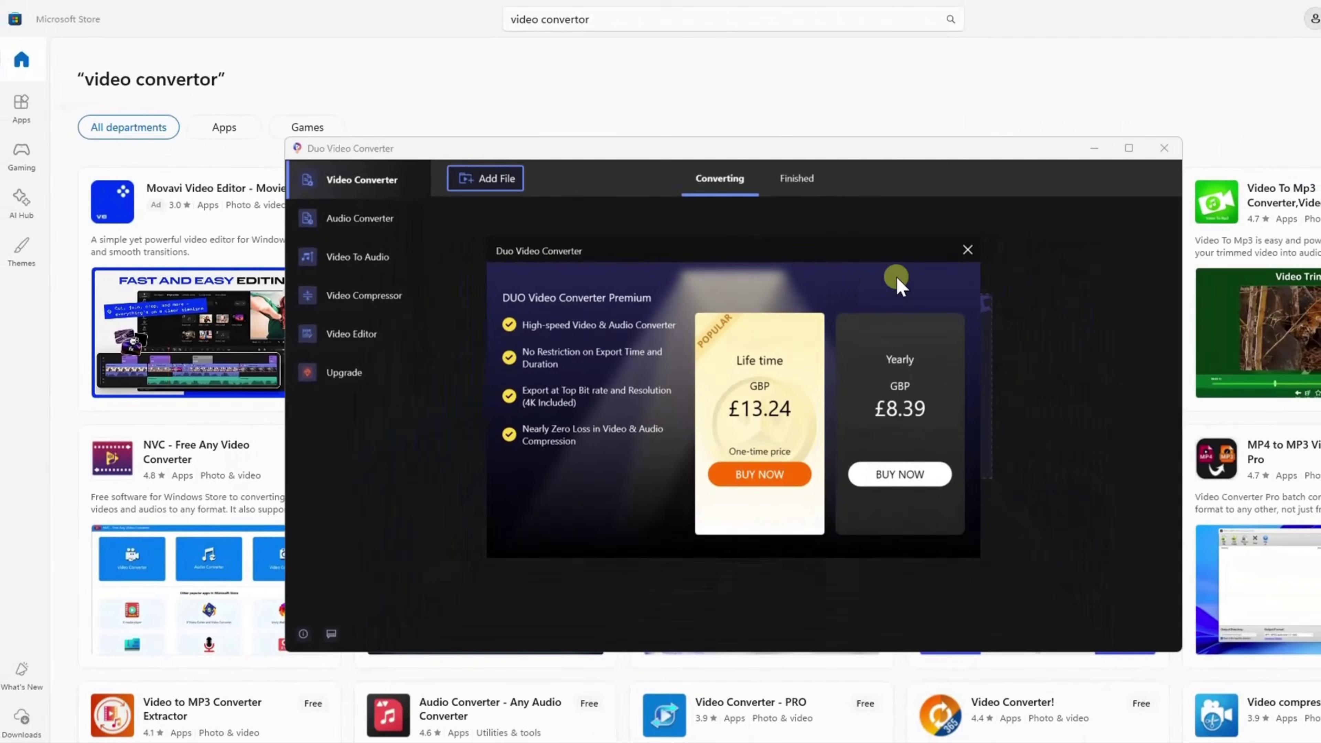
{"action": "left_click", "coordinate": [1139, 149]}
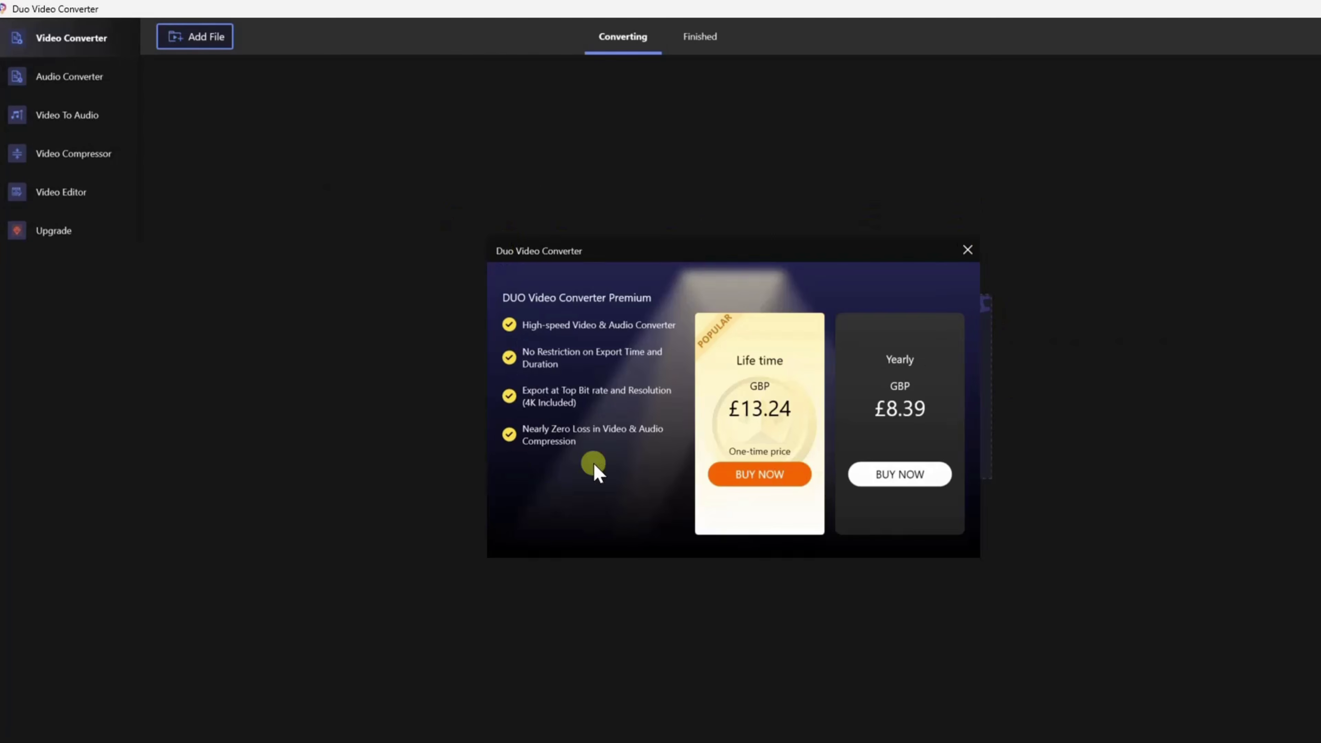
{"action": "left_click", "coordinate": [965, 250]}
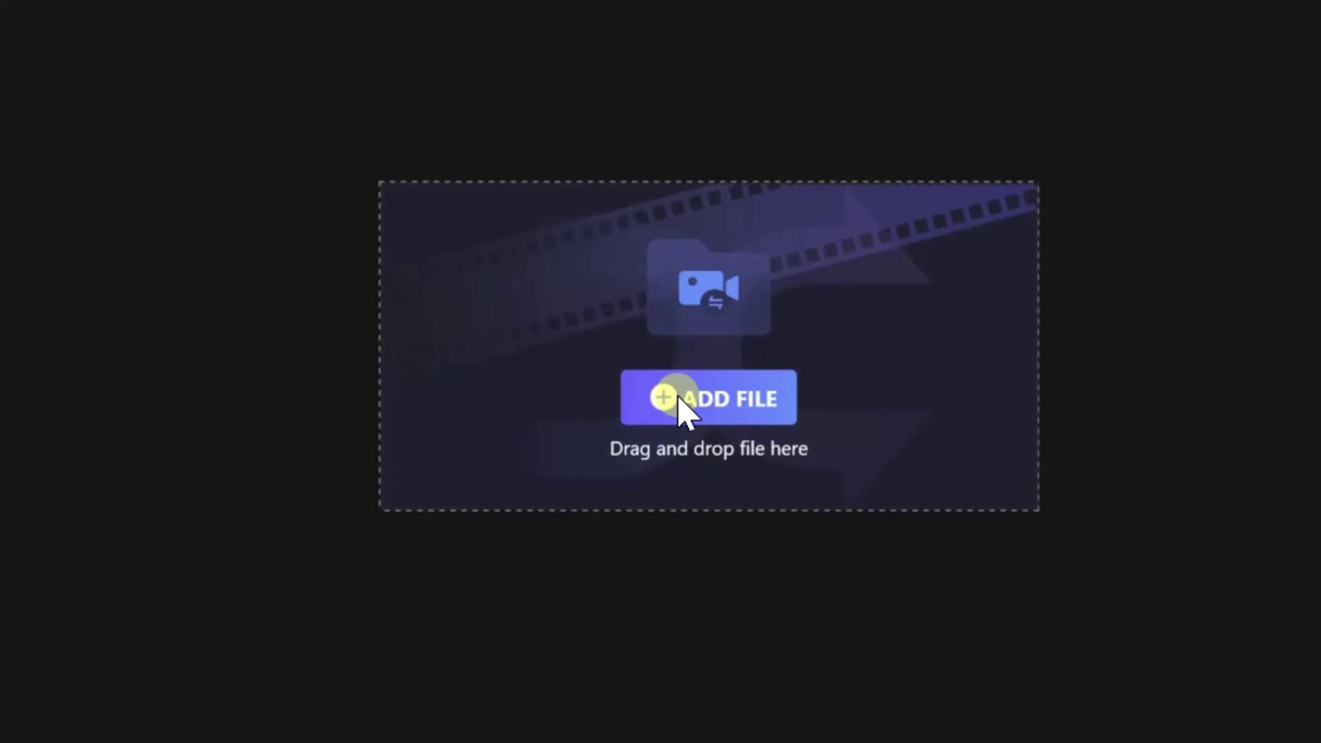
Add "The Biggest AI Tool Directory On The Internet.mp4" to the video converter.
{"action": "left_click", "coordinate": [679, 400]}
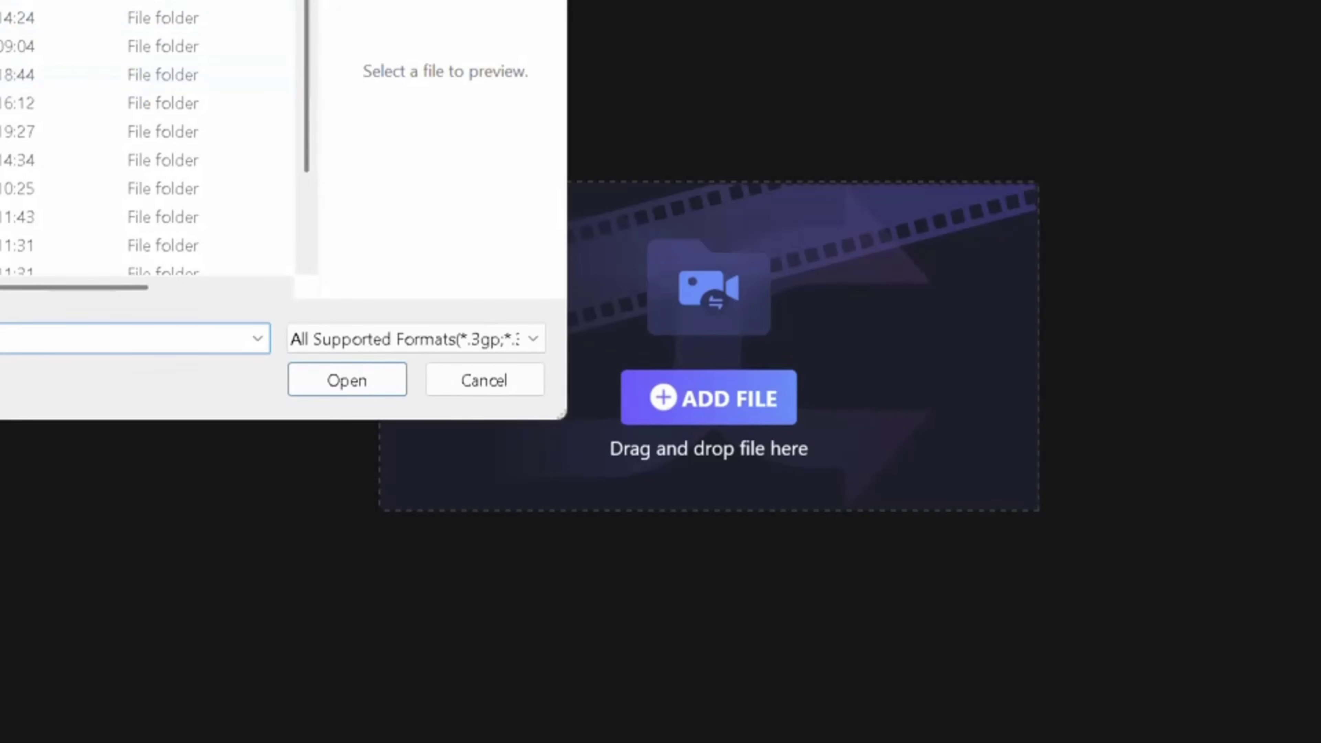
{"action": "scroll", "coordinate": [146, 140], "scroll_direction": "left", "scroll_amount": 3}
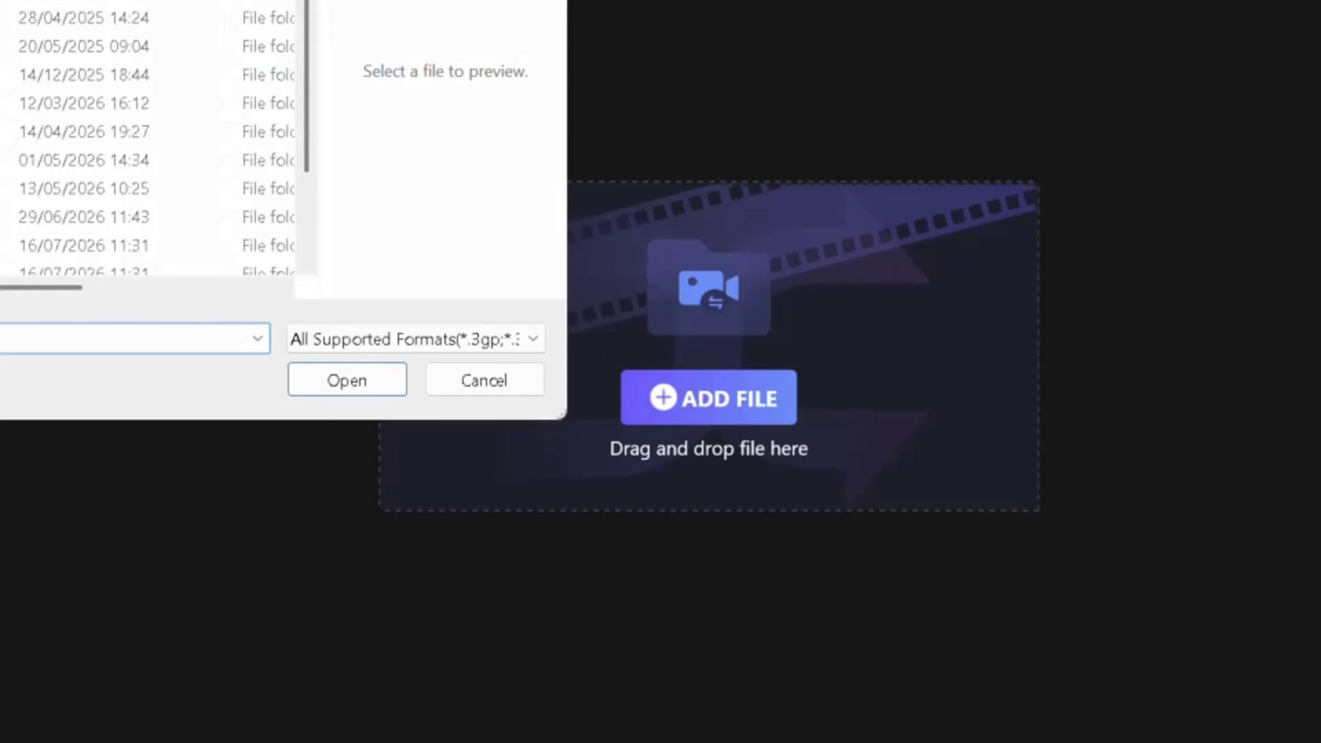
{"action": "scroll", "coordinate": [146, 140], "scroll_direction": "down", "scroll_amount": 5}
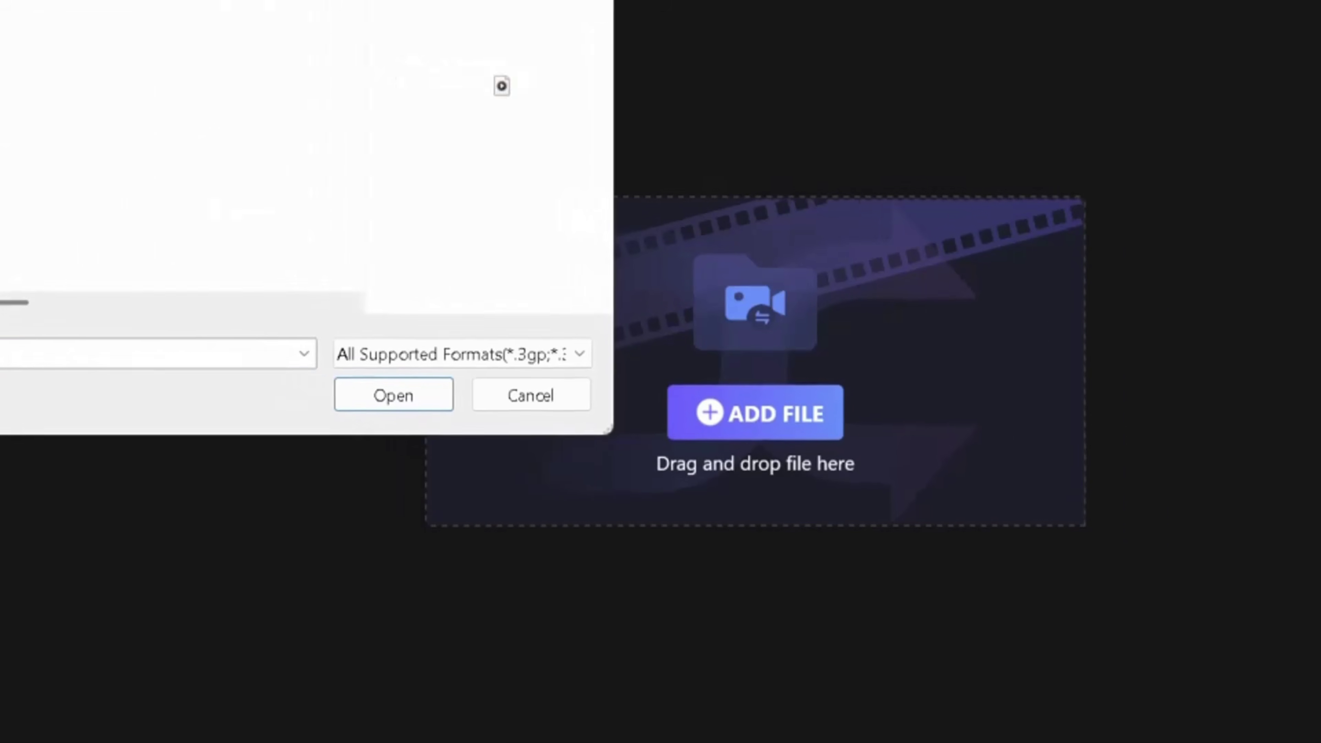
{"action": "left_click", "coordinate": [136, 97]}
{"action": "left_click_drag", "start_coordinate": [432, 460], "coordinate": [766, 463]}
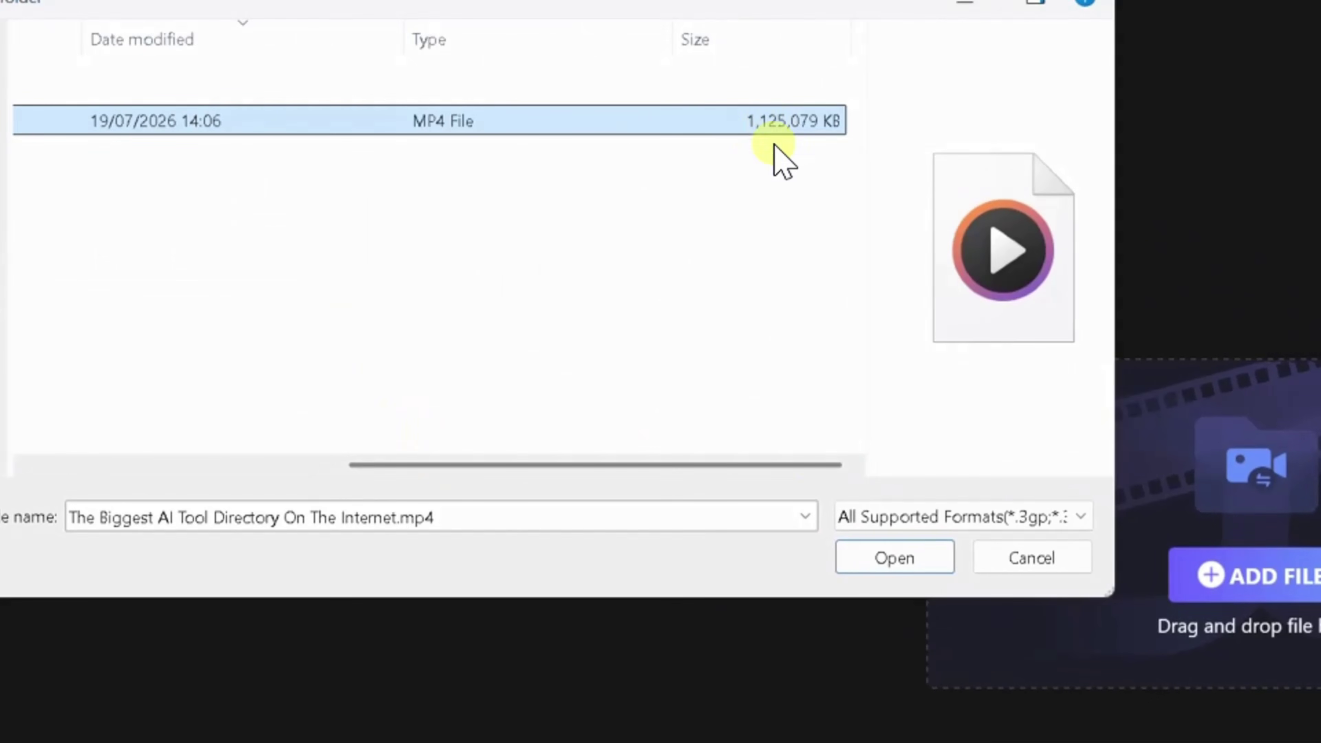
{"action": "left_click", "coordinate": [884, 560]}
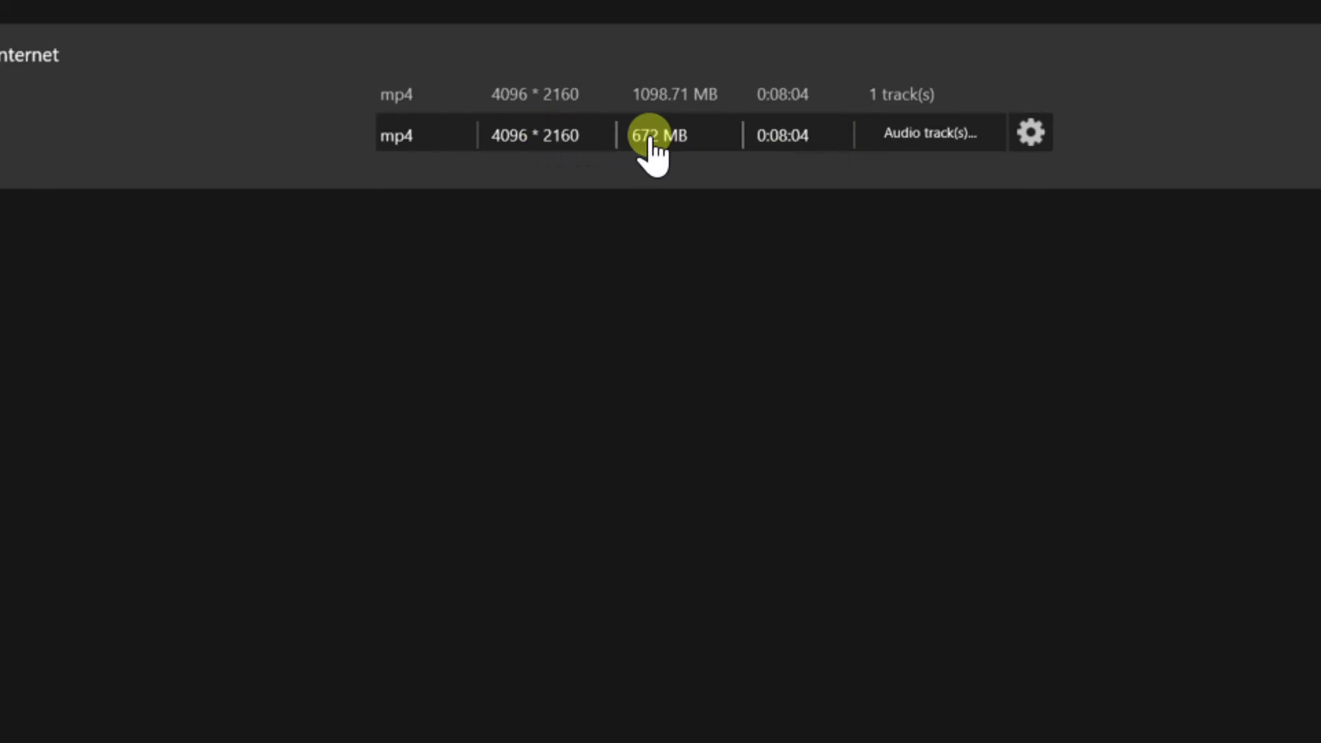
Set the video's output to MP4 at HD 720p (1280 * 720).
{"action": "left_click", "coordinate": [671, 136]}
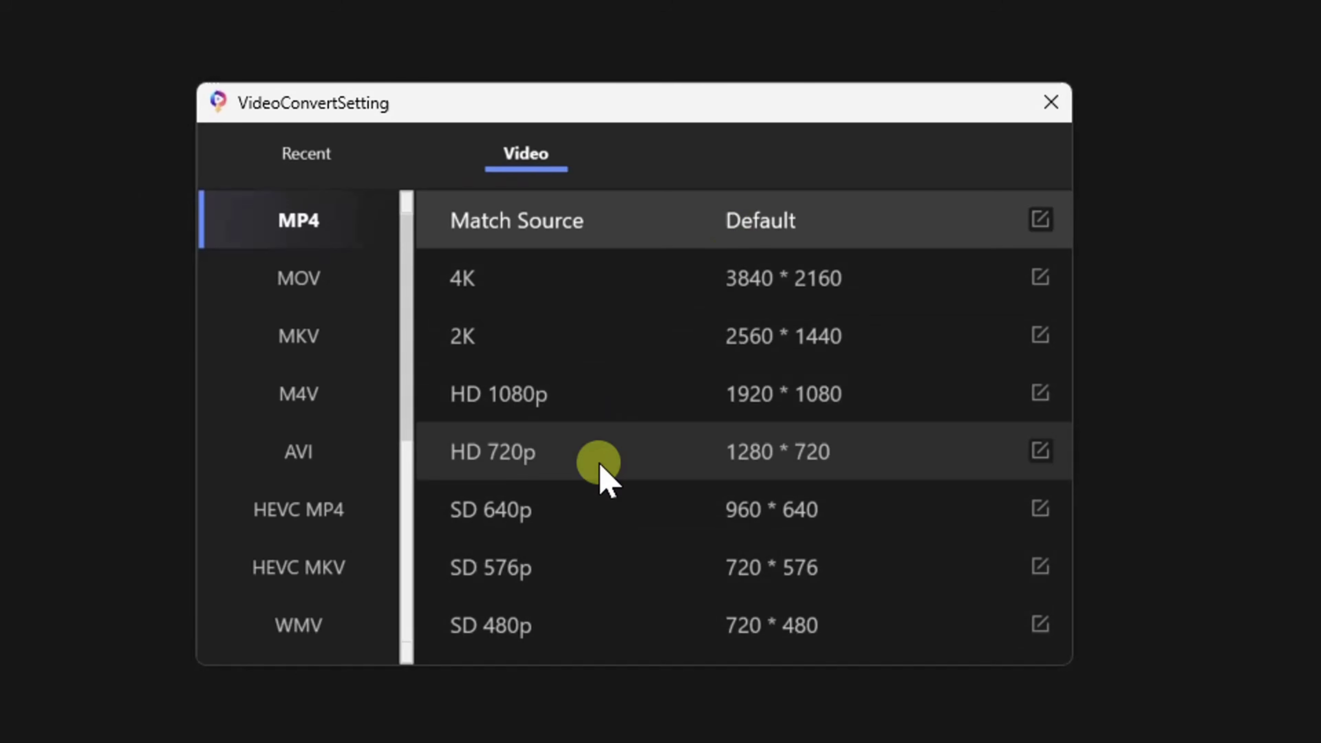
{"action": "left_click", "coordinate": [599, 465]}
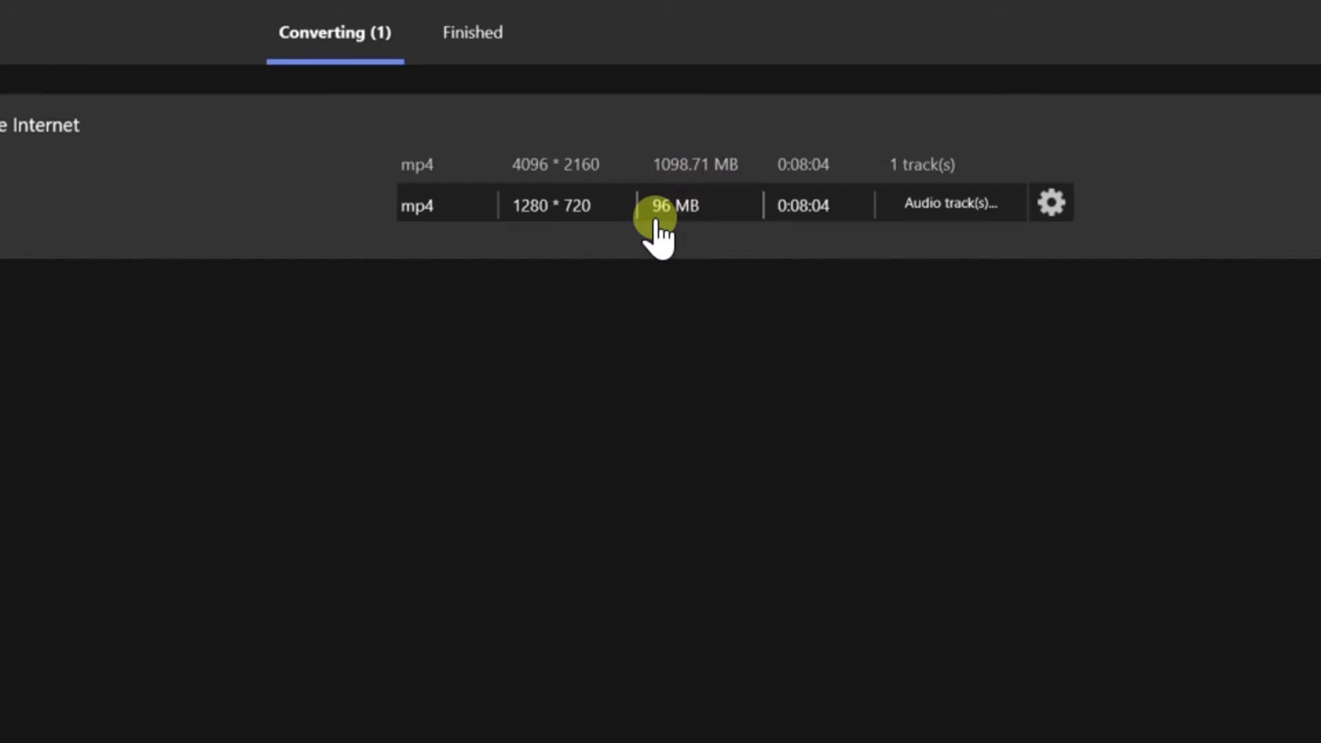
Change the video's output format to WMV at HD 1080p (1920 * 1080).
{"action": "left_click", "coordinate": [677, 216]}
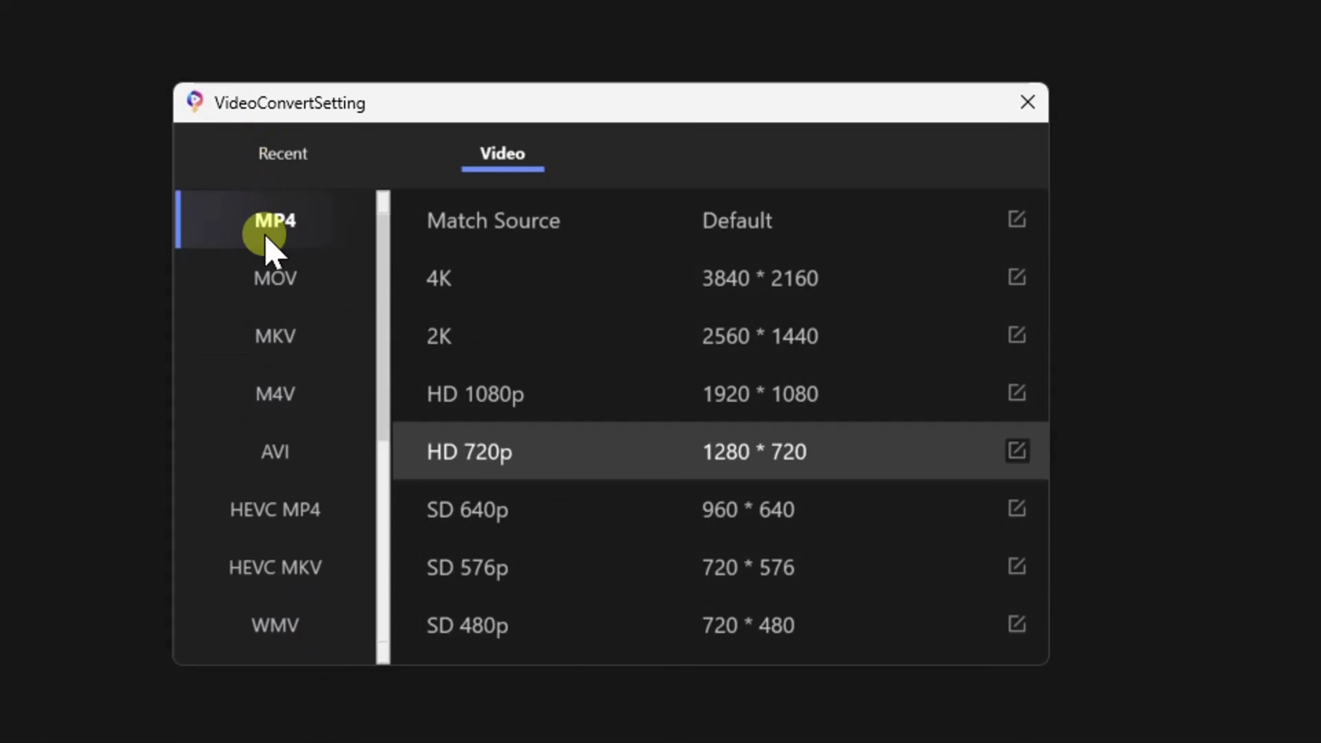
{"action": "left_click", "coordinate": [275, 625]}
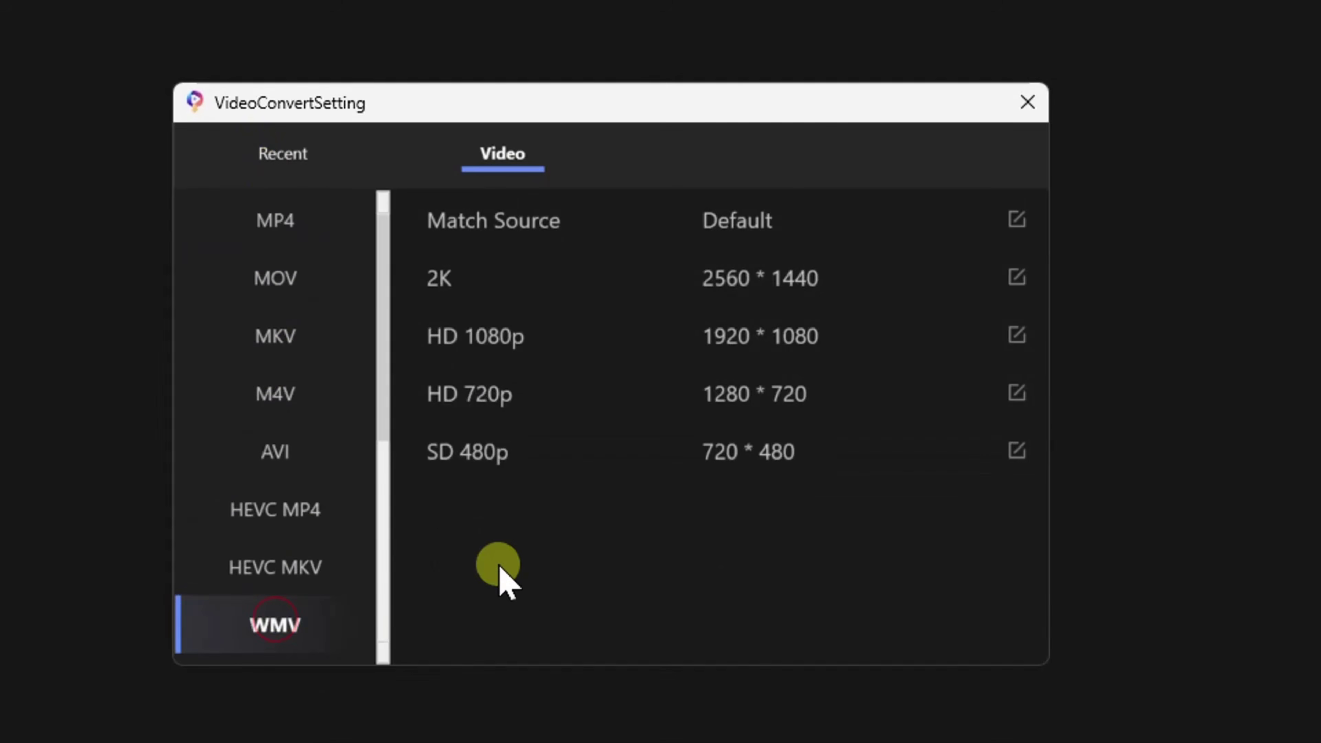
{"action": "left_click", "coordinate": [511, 326]}
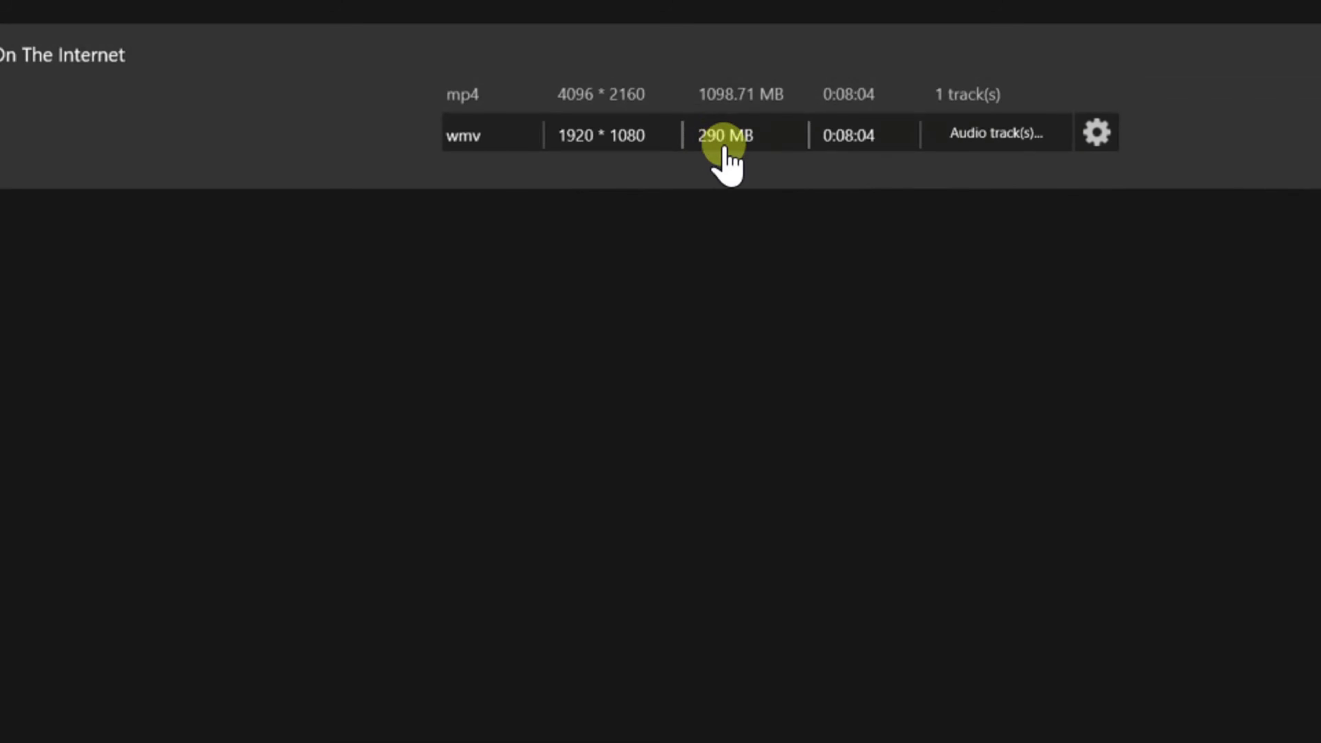
Switch the output format to MP4 at HD 1080p (1920 * 1080).
{"action": "left_click", "coordinate": [735, 156]}
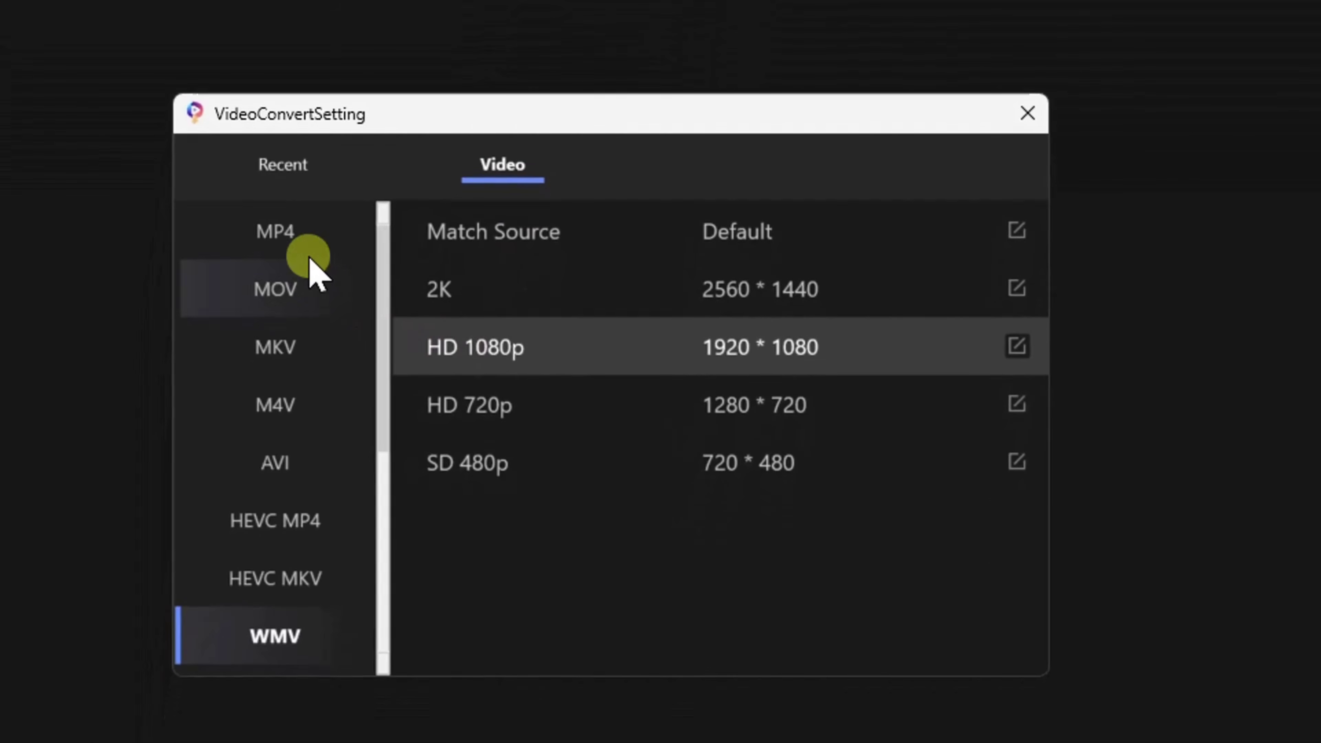
{"action": "left_click", "coordinate": [308, 249]}
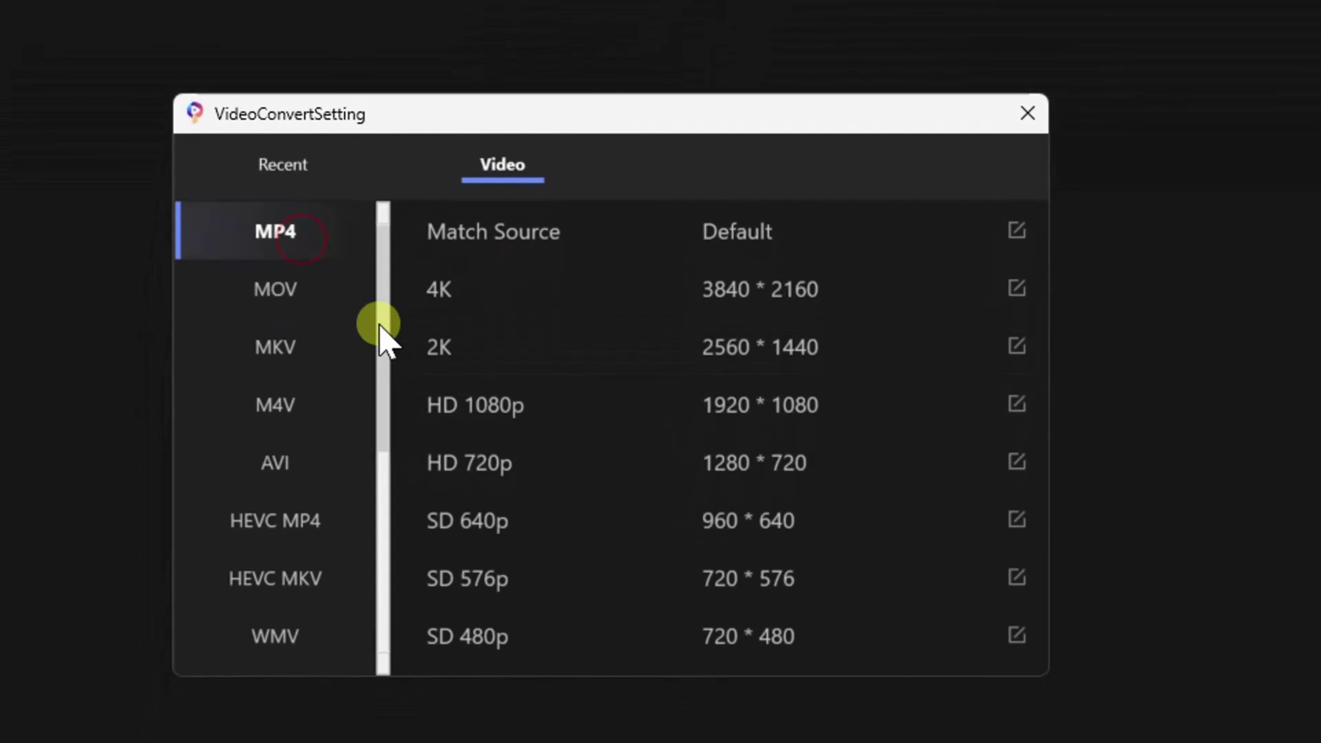
{"action": "left_click", "coordinate": [507, 412]}
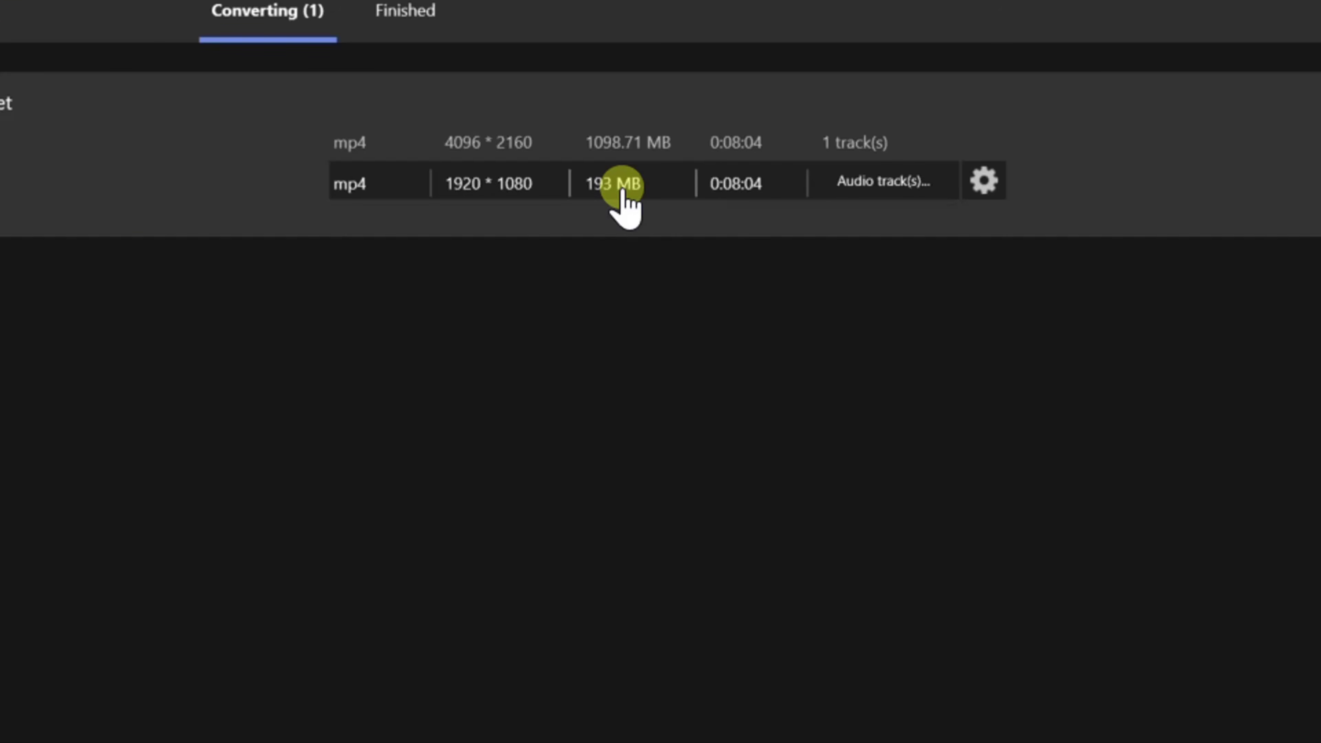
Lower the MP4 output resolution to HD 720p (1280 * 720).
{"action": "left_click", "coordinate": [624, 203]}
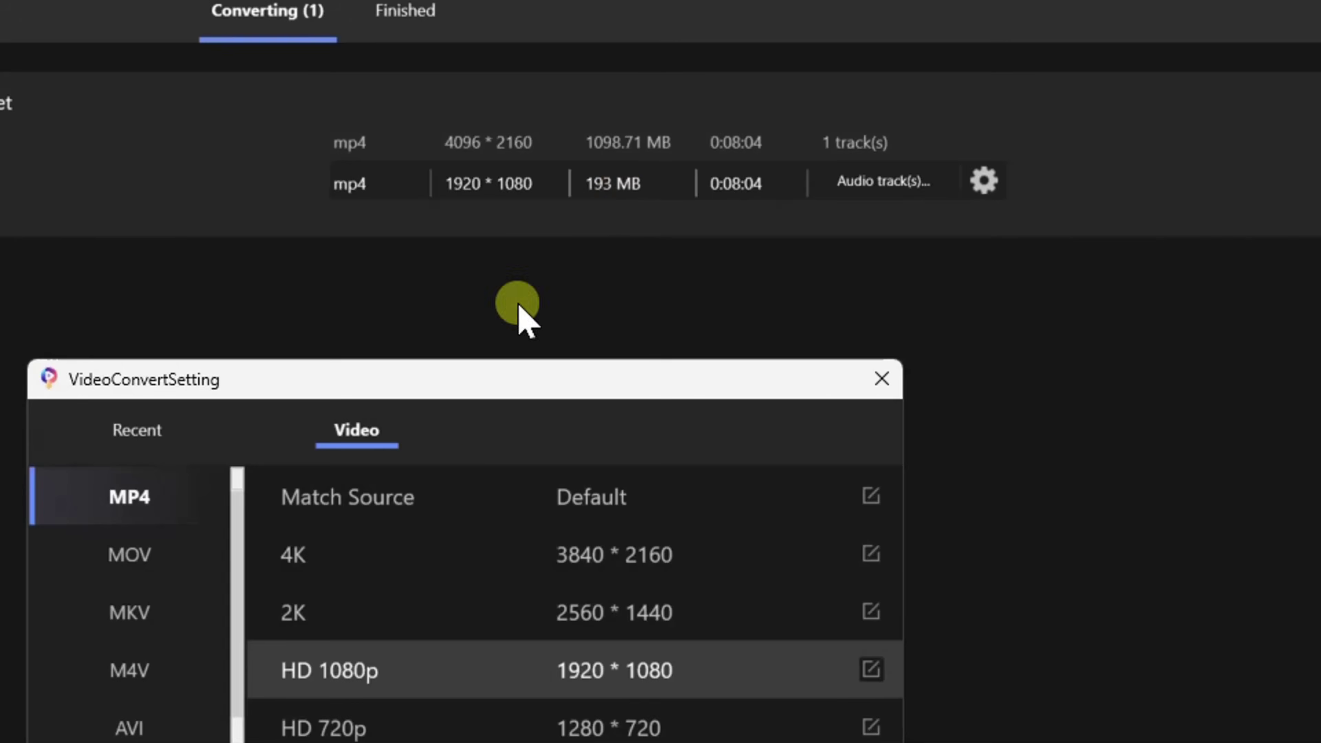
{"action": "left_click", "coordinate": [383, 723]}
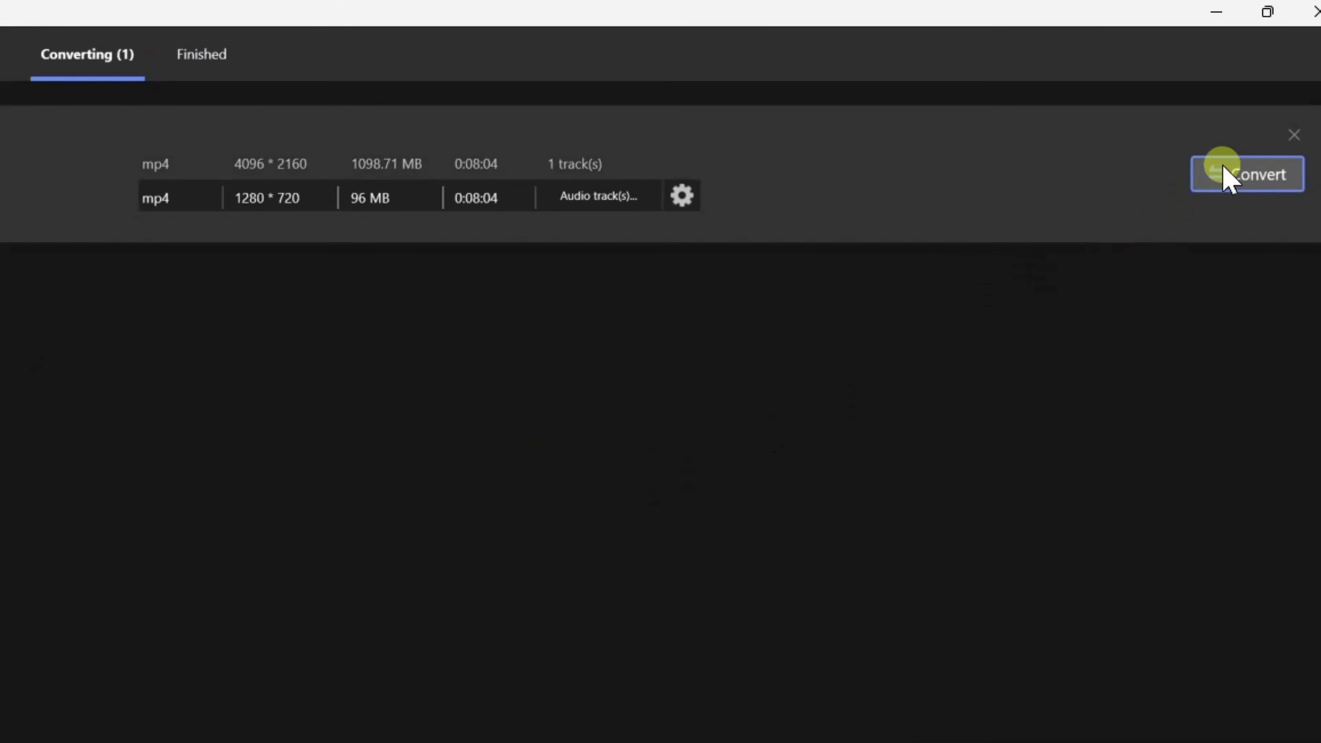
Convert the video, closing the Premium offer and the app rating dialog.
{"action": "left_click", "coordinate": [1246, 175]}
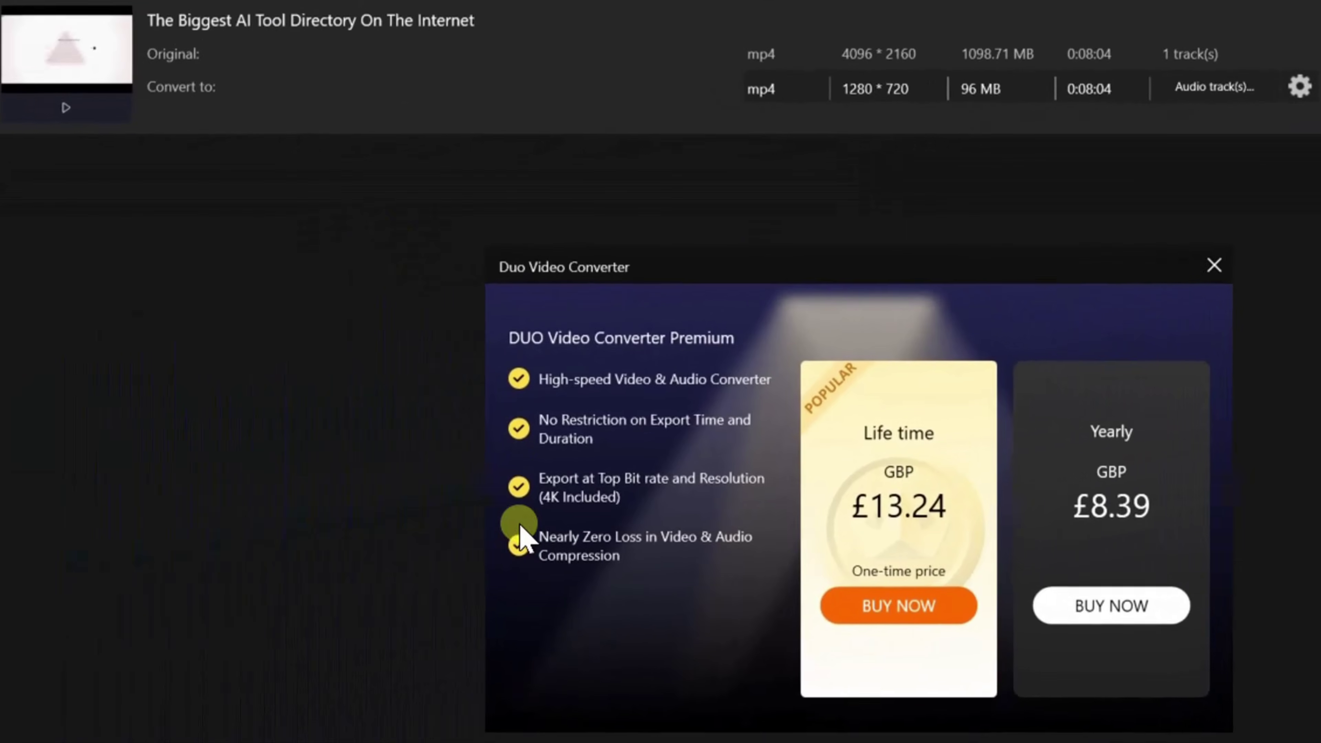
{"action": "left_click", "coordinate": [1214, 264]}
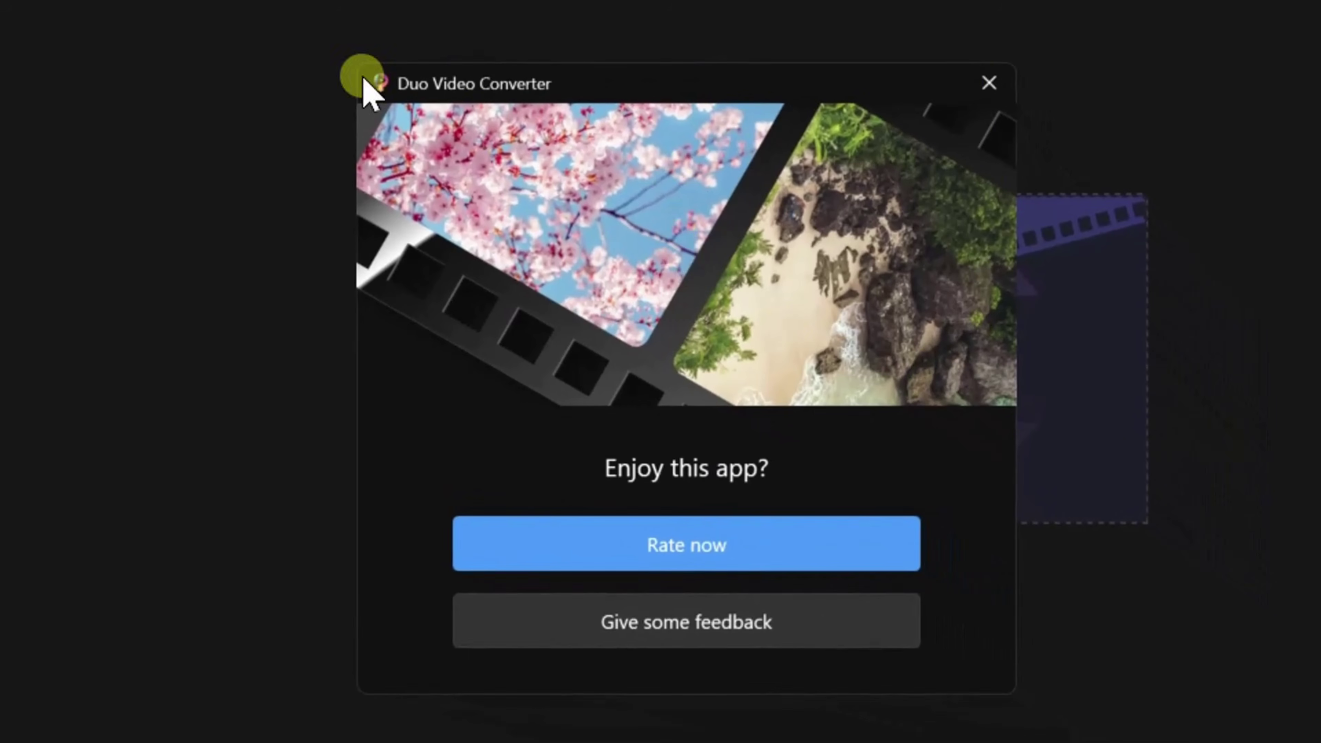
{"action": "left_click", "coordinate": [986, 84]}
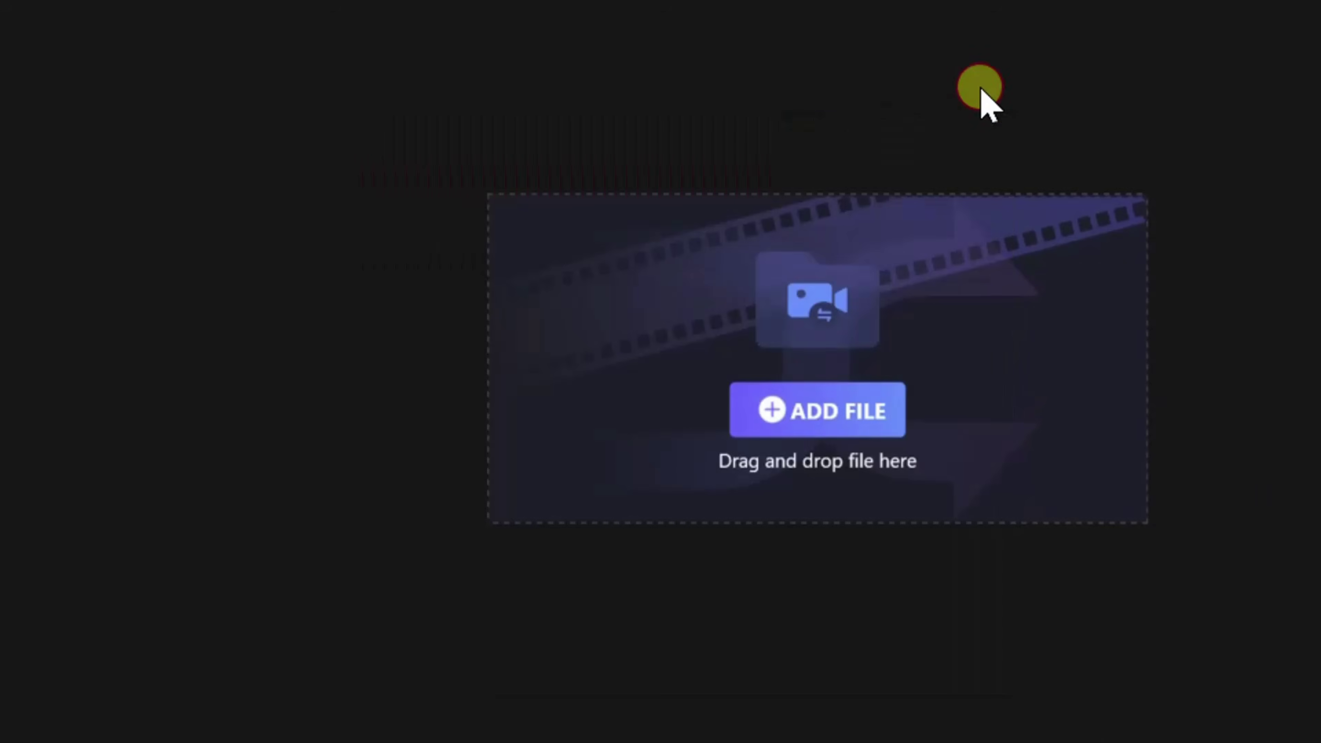